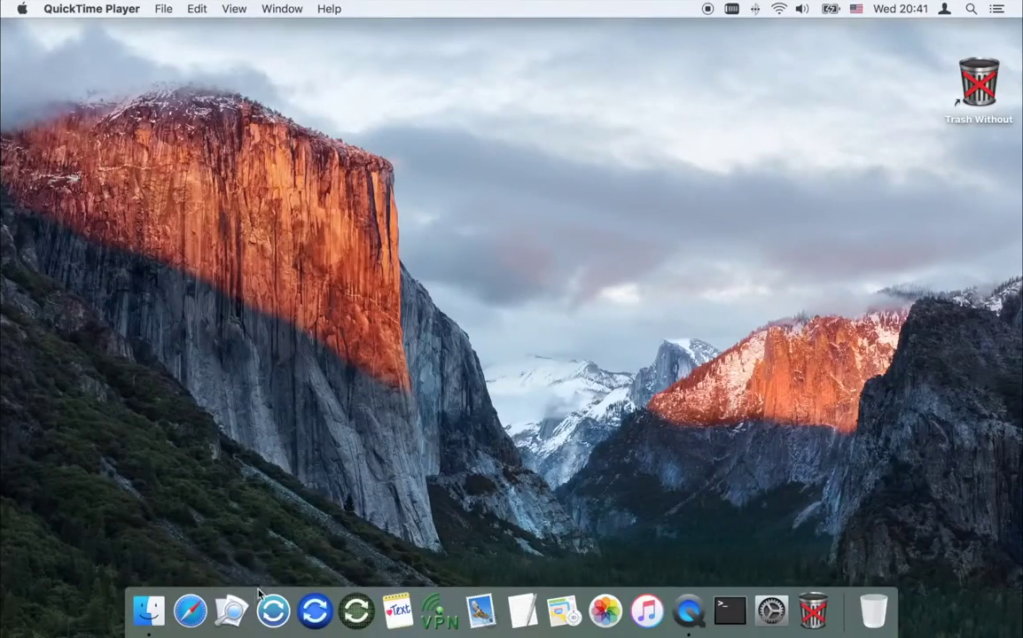
Open Duplicate Manager Pro and start a duplicate scan of the Macintosh HD drive
click(232, 611)
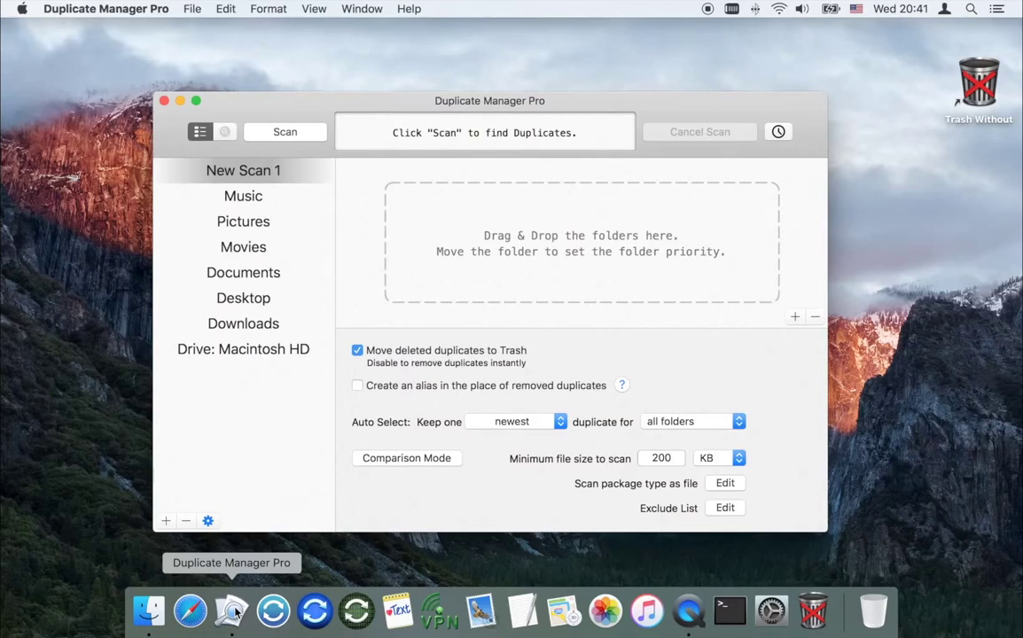
click(259, 356)
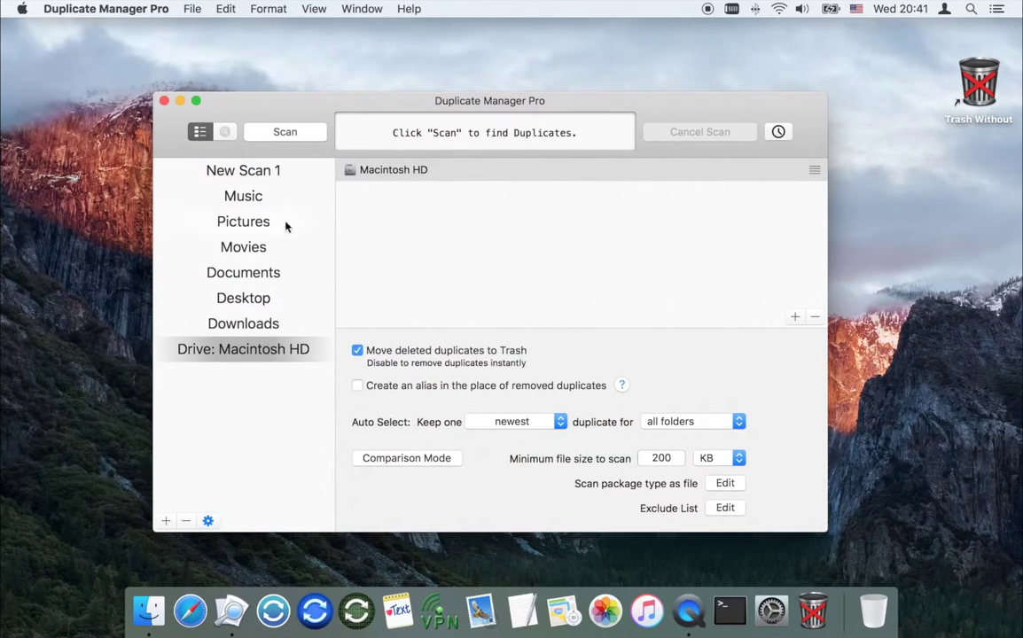
click(286, 133)
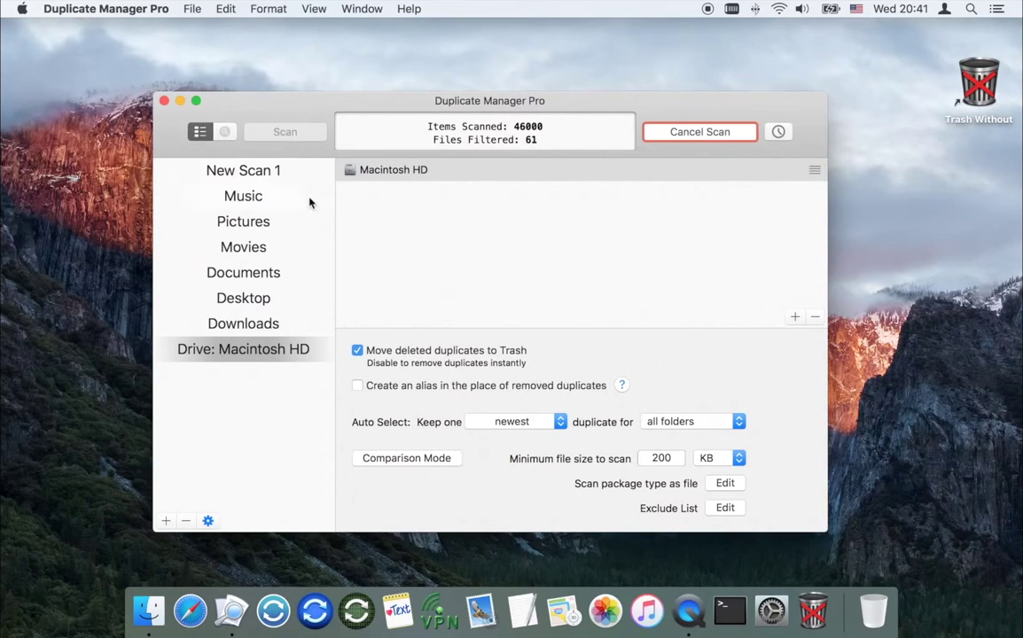
Try out the option for moving deleted duplicates to Trash and the option for creating aliases, restoring each setting
click(356, 351)
click(356, 351)
click(358, 387)
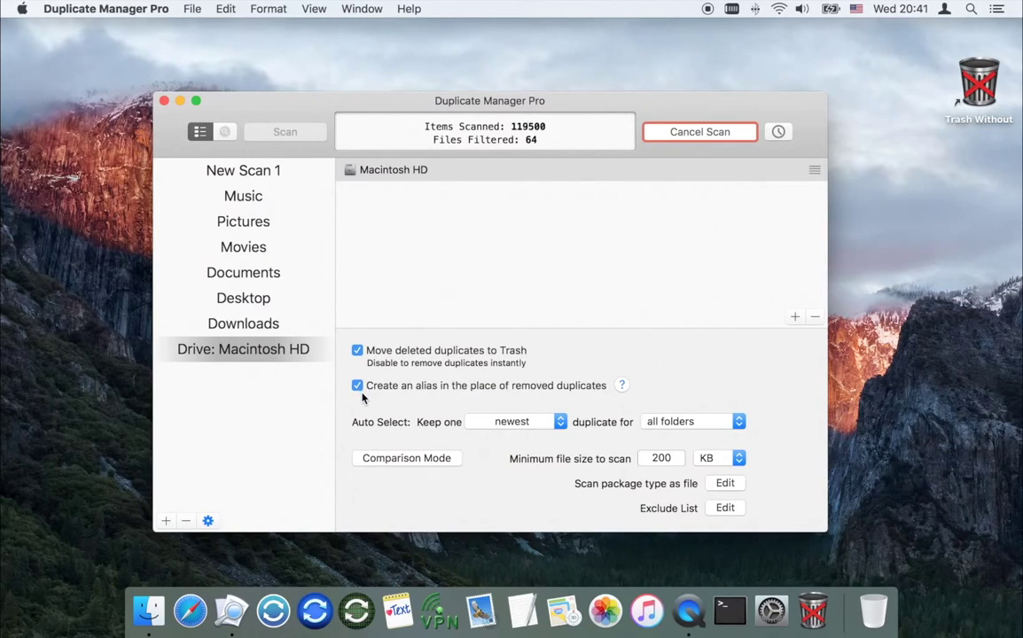
click(357, 387)
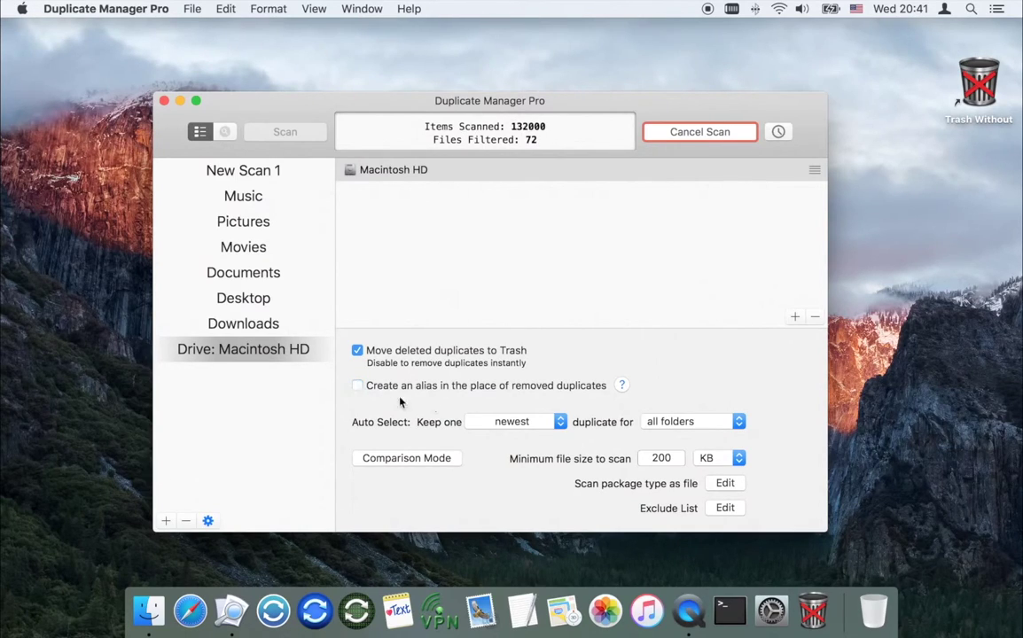
Review the Auto Select choices for which duplicate to keep and for which folders, plus the minimum file size units
click(561, 423)
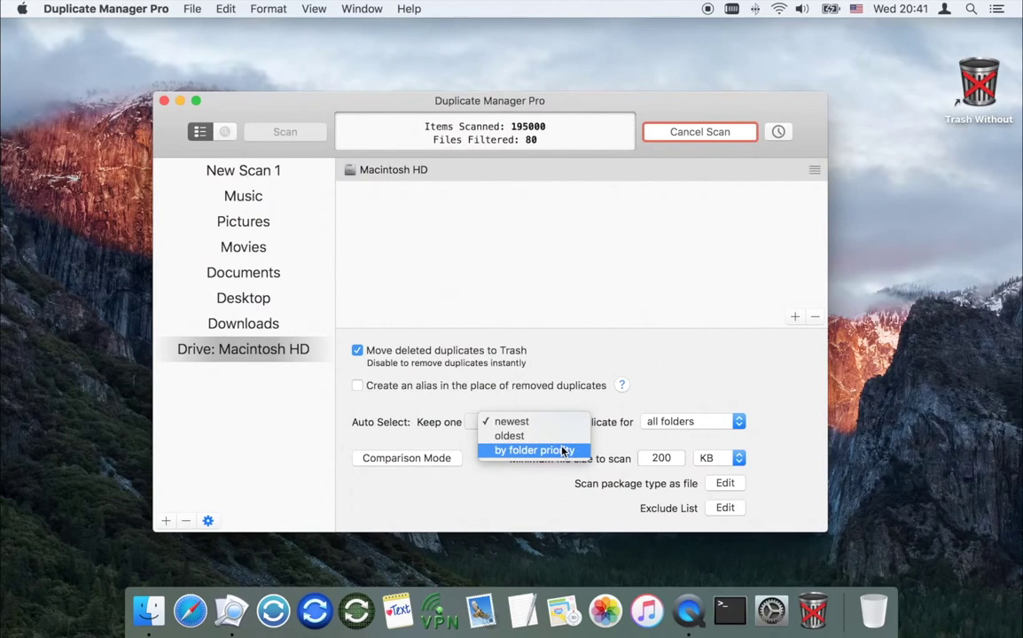
click(519, 423)
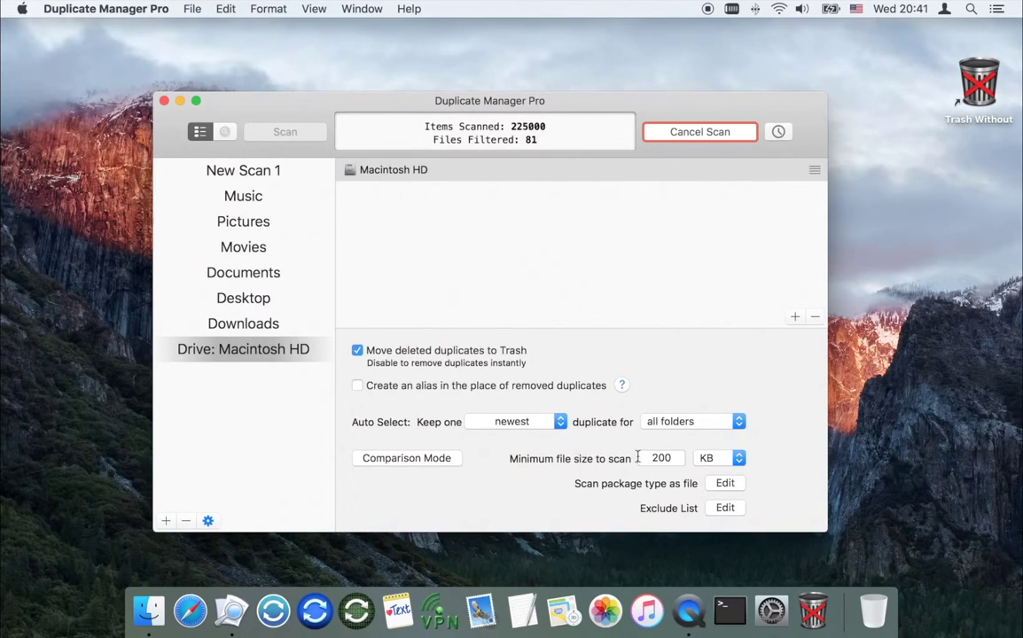
click(739, 422)
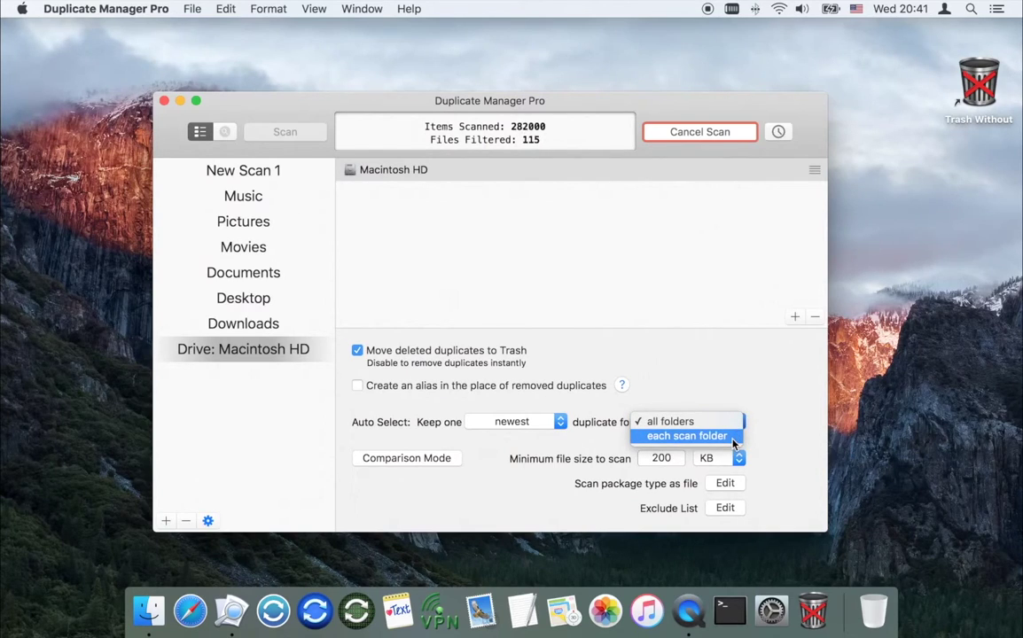
click(732, 426)
click(739, 458)
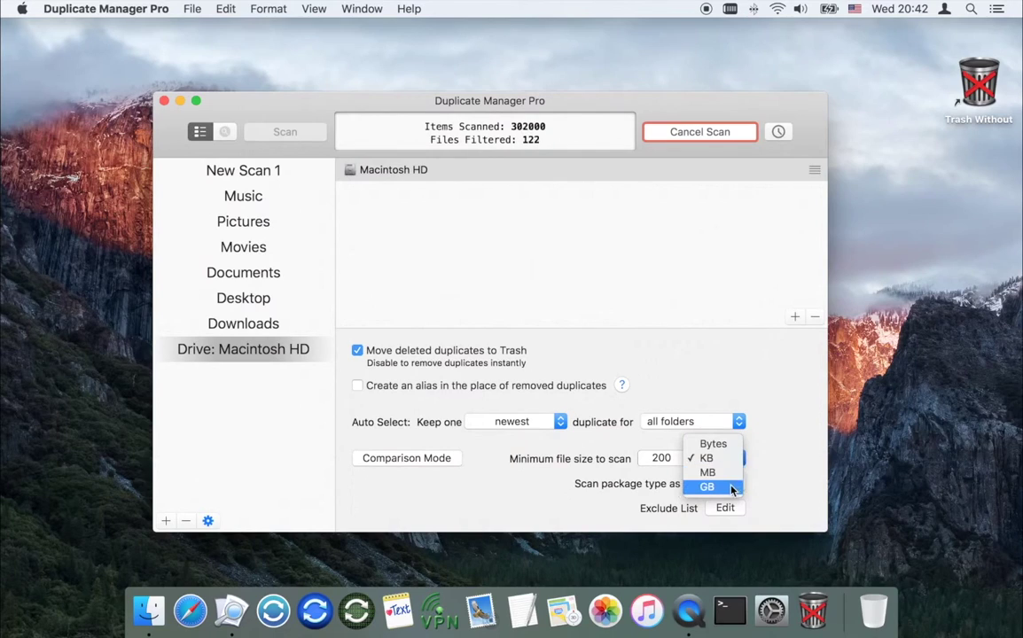
click(733, 477)
Review the package types scanned as files, trying the checkboxes of the .pages and .app groups, and close the list
click(729, 483)
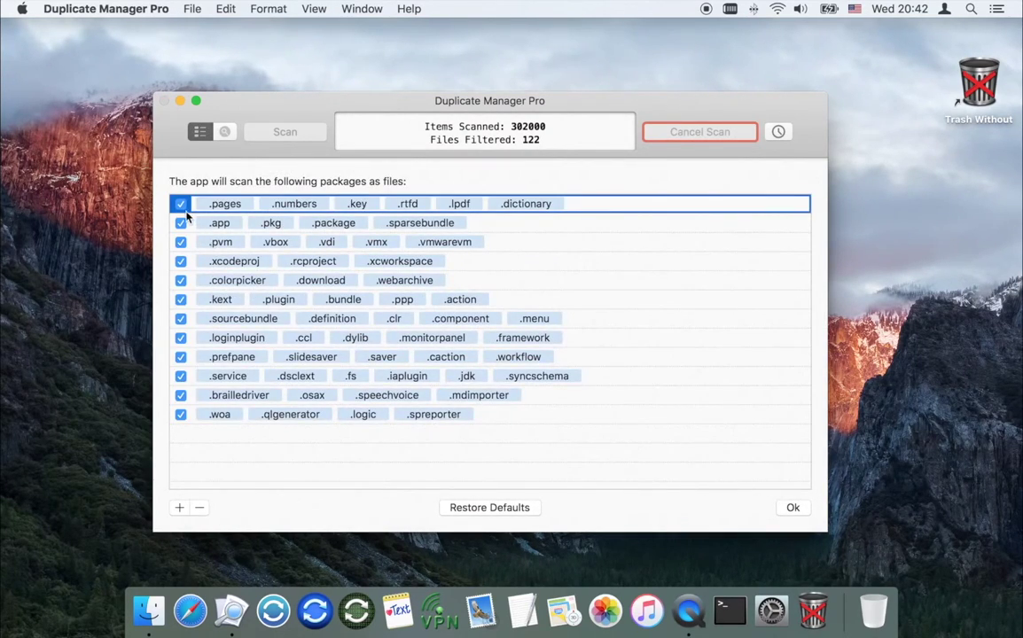
click(181, 204)
click(182, 205)
click(181, 223)
click(796, 508)
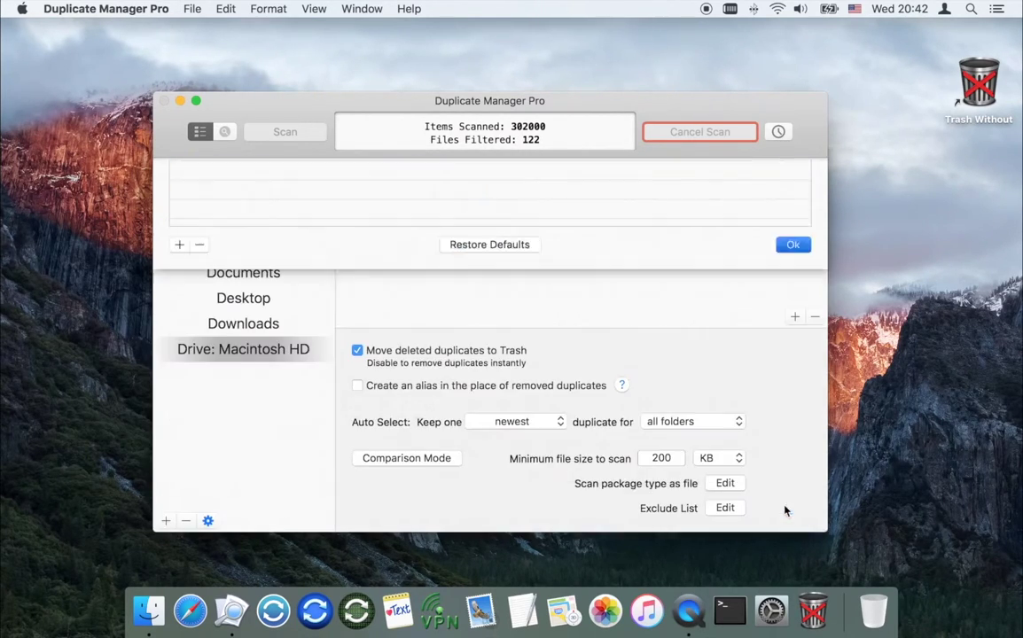
Examine the Exclude List's folders, files, extensions and types, and close it
click(715, 503)
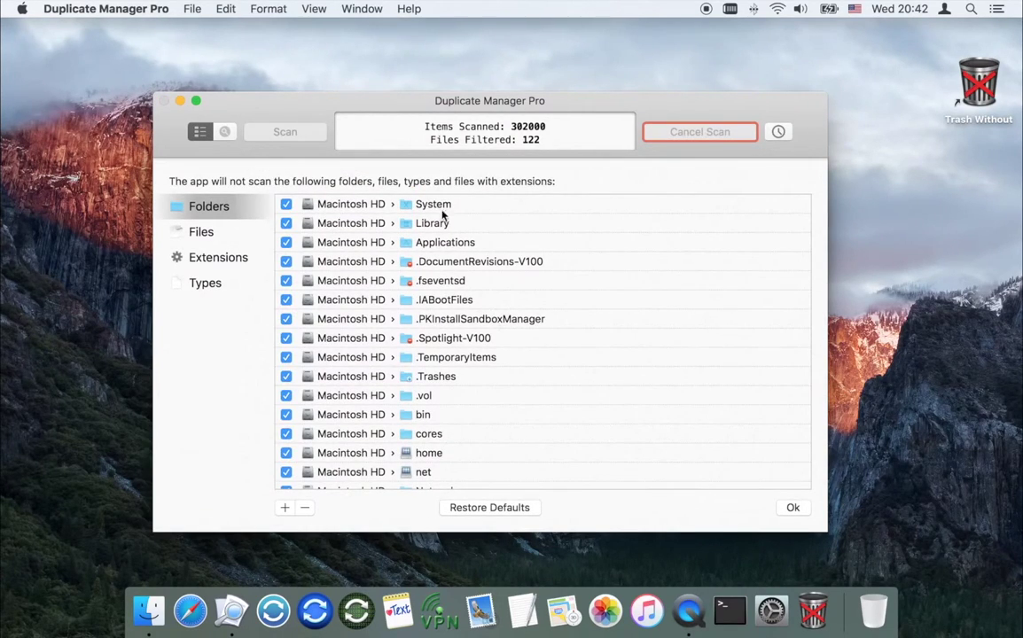
click(203, 233)
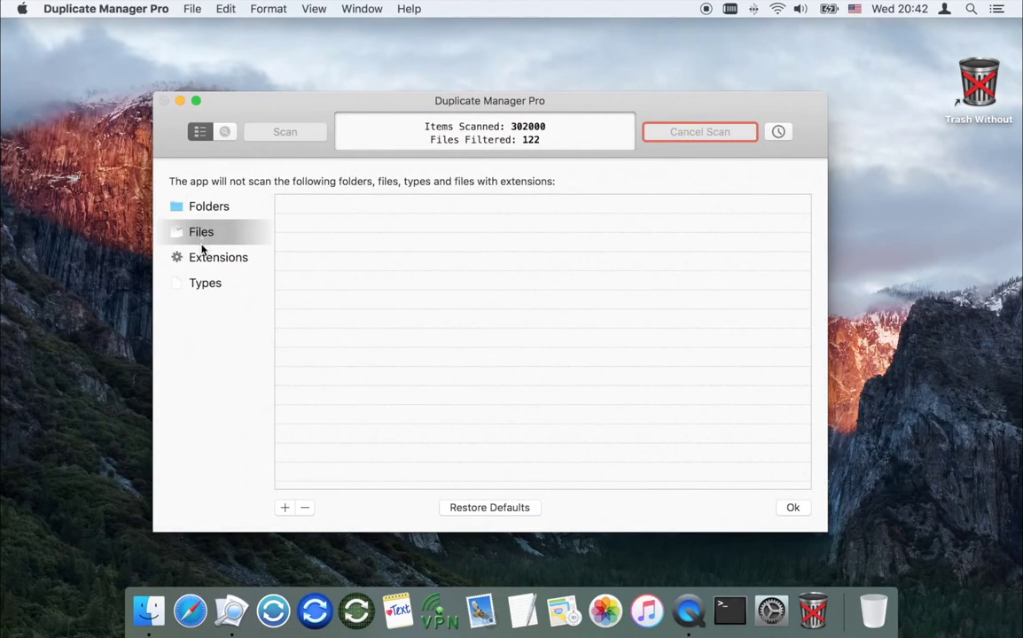
click(202, 259)
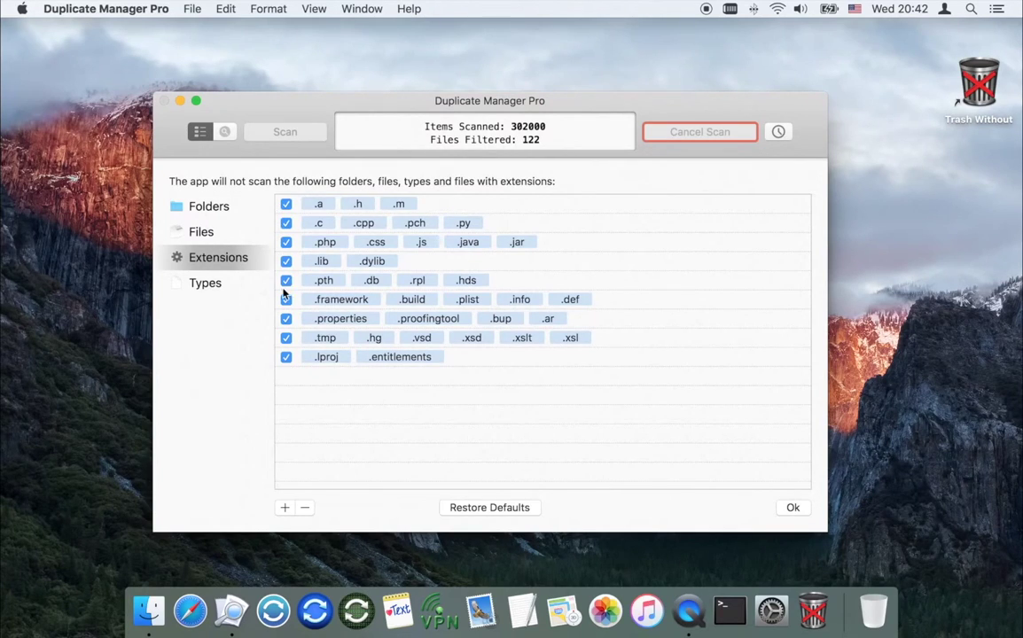
click(204, 293)
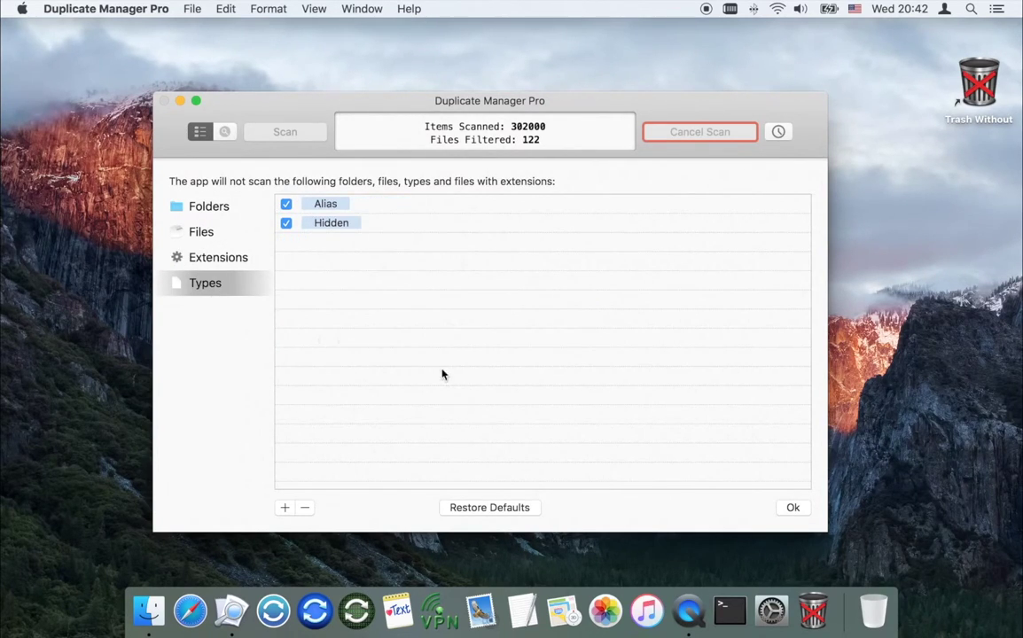
click(792, 508)
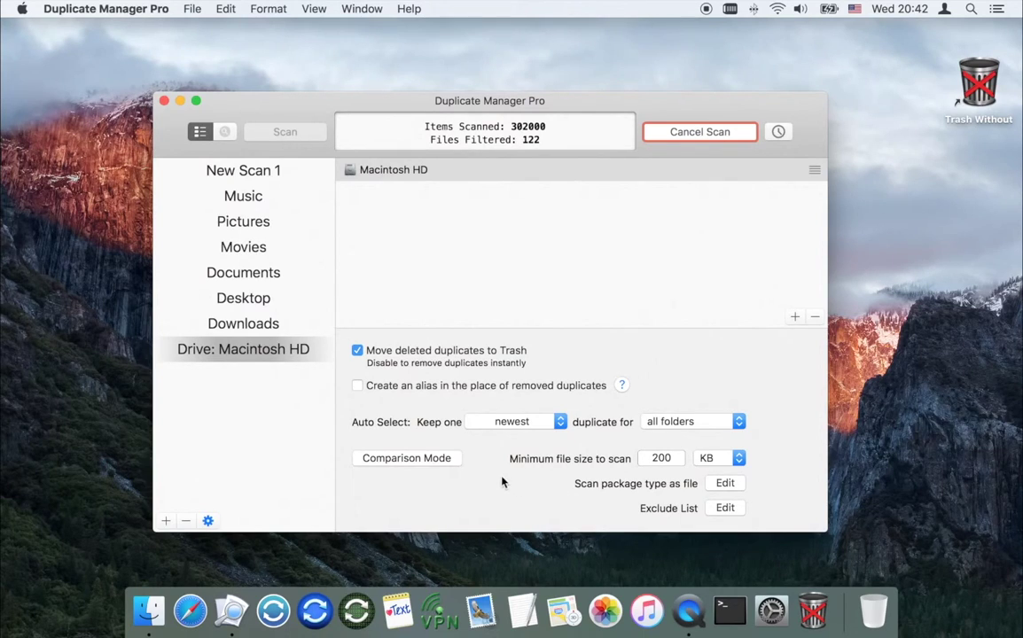
Review the available comparison modes, keep Checksum selected, and close the dialog
click(443, 458)
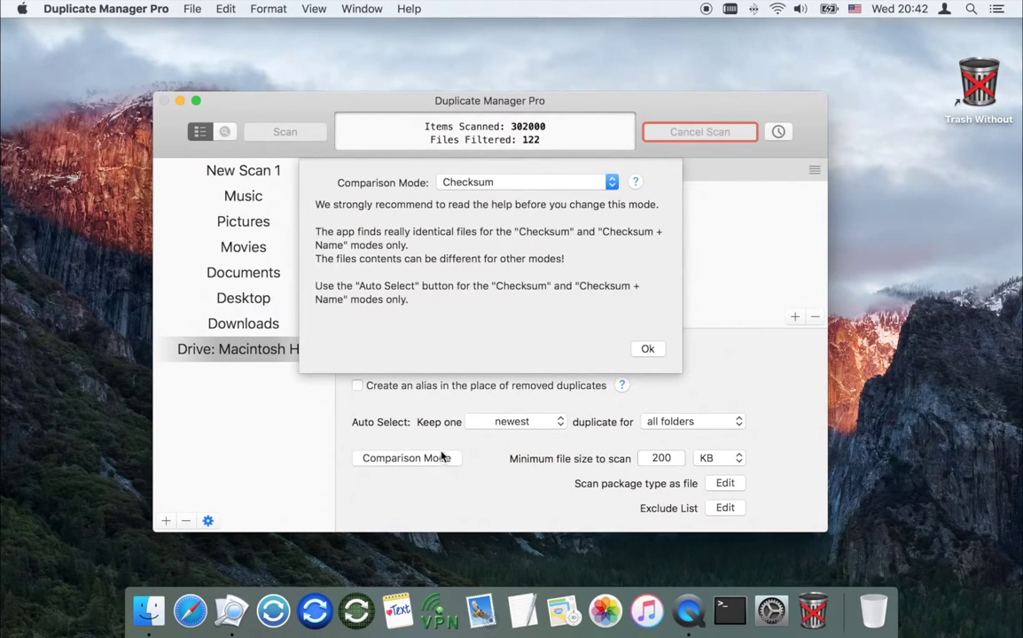
click(612, 183)
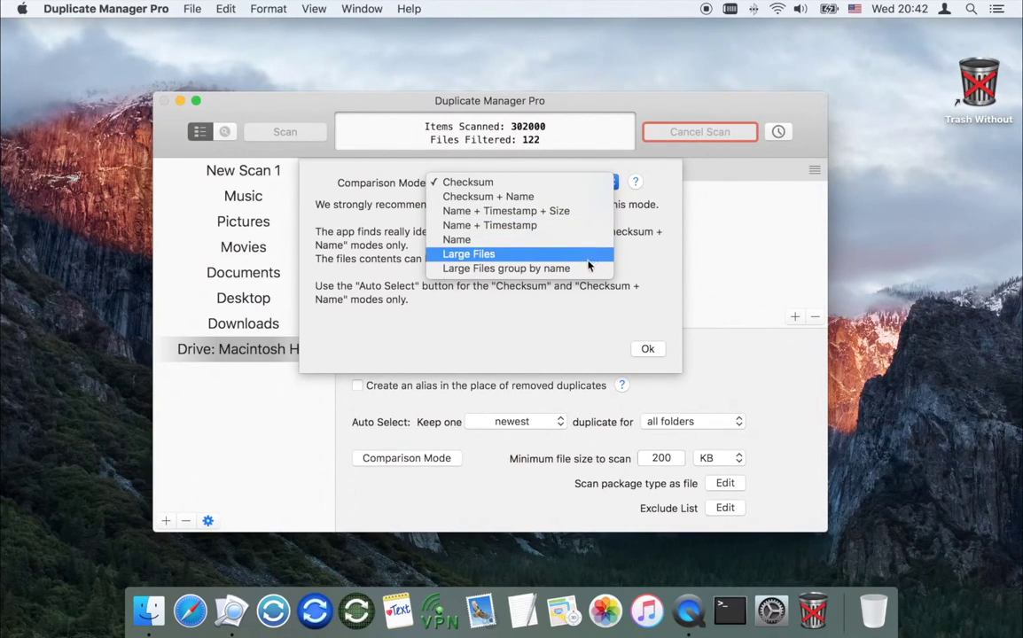
click(588, 183)
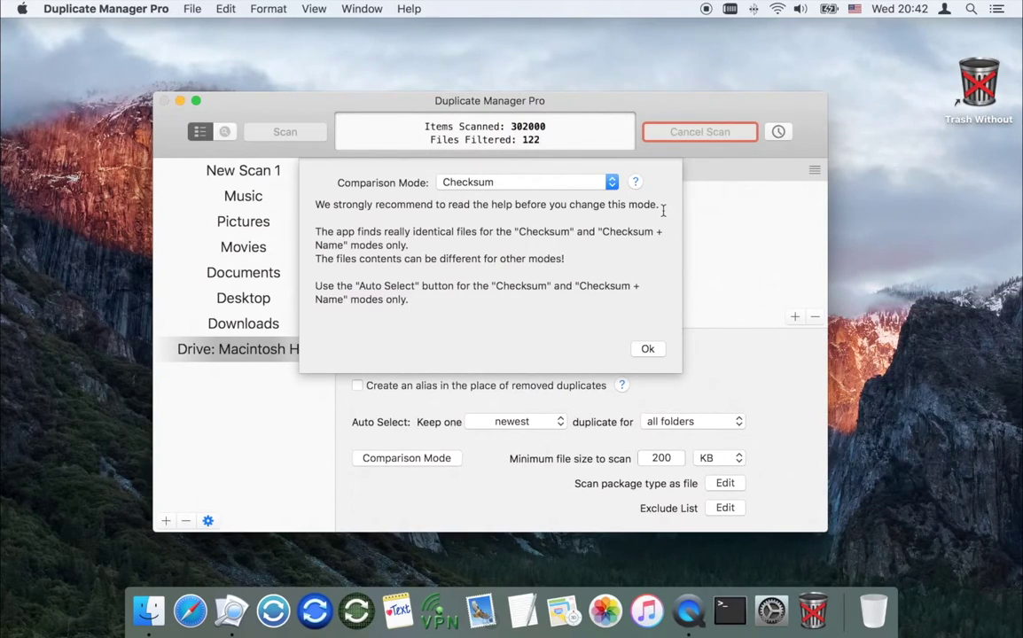
click(648, 349)
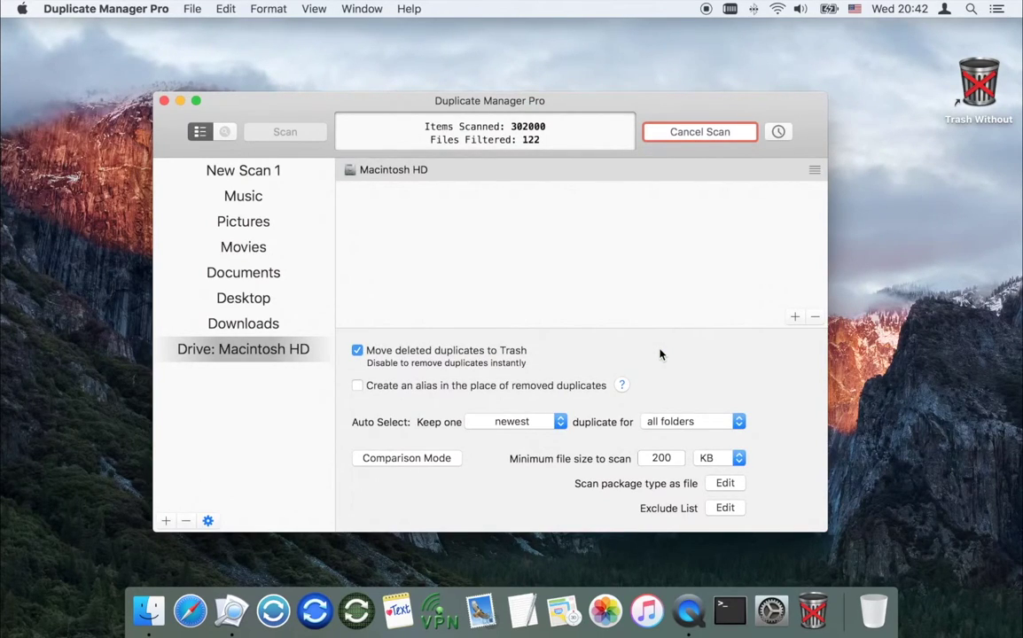
Toggle the scan settings off and on, and collapse the window to its compact progress view in the desktop's lower-right corner
click(208, 521)
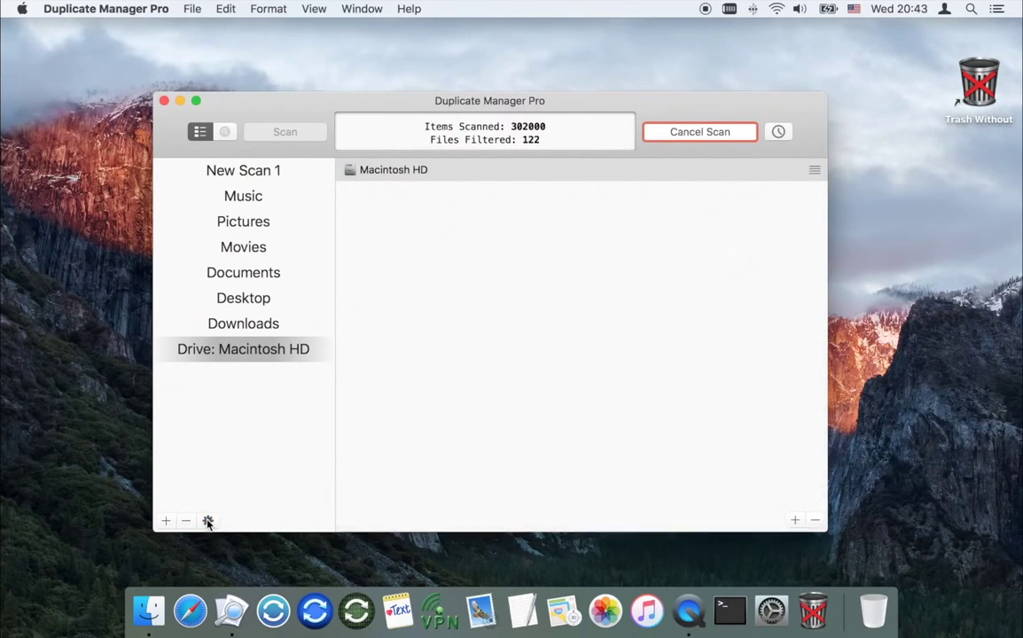
click(208, 522)
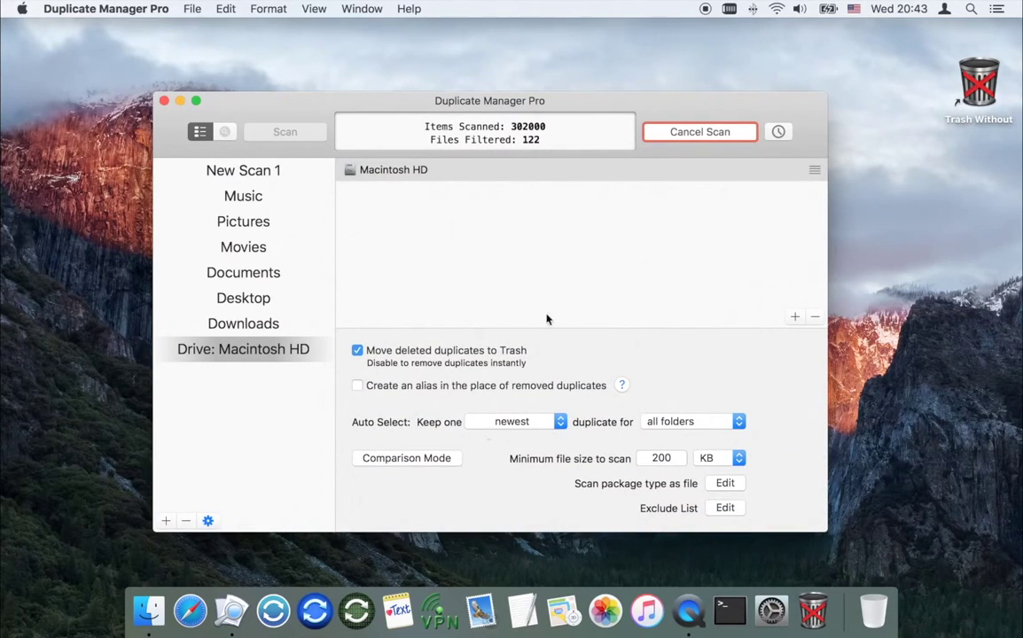
click(628, 125)
drag(257, 27, 941, 584)
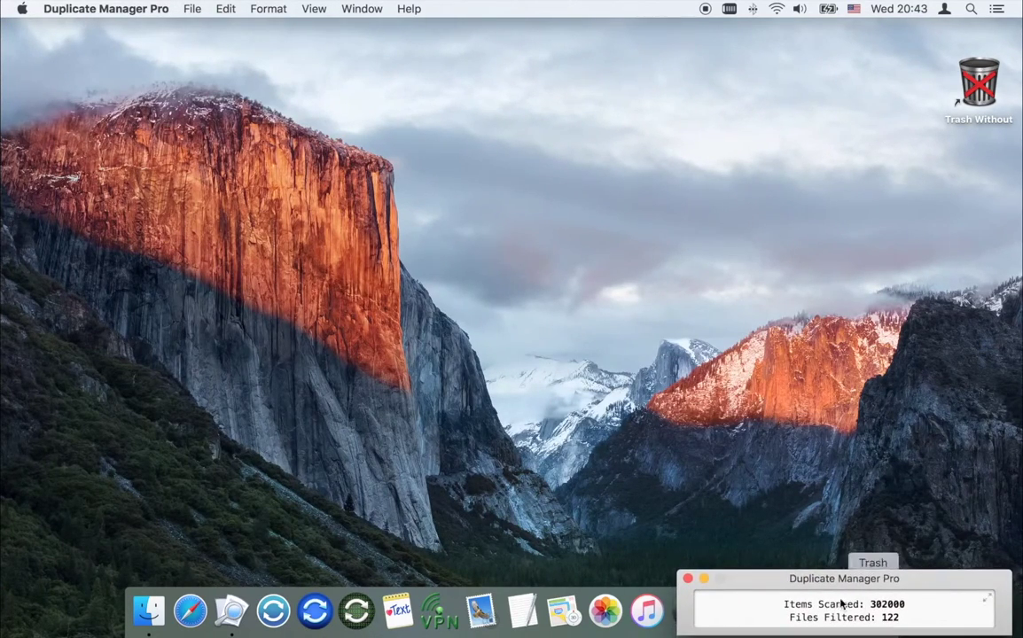
Switch to Safari and open the Duplicate Manager Pro online help at the section on selecting folders to find duplicates
click(190, 612)
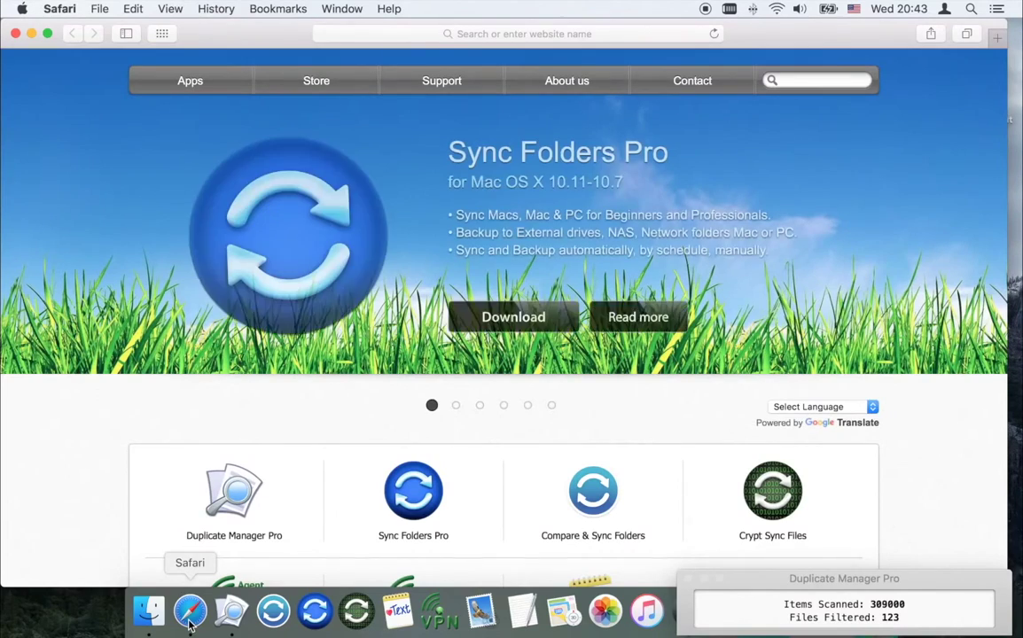
click(229, 515)
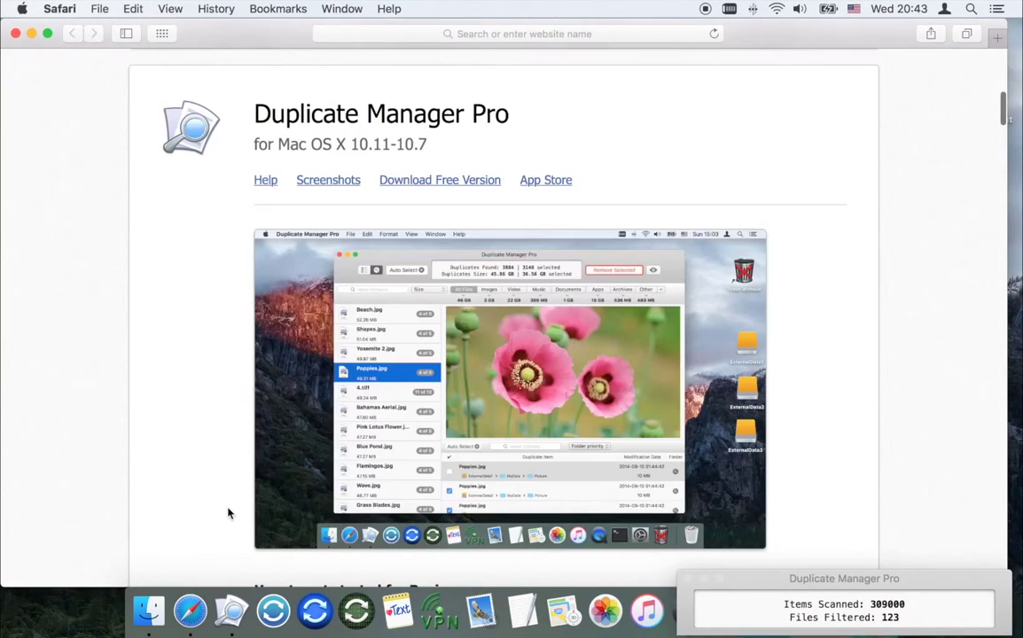
click(266, 181)
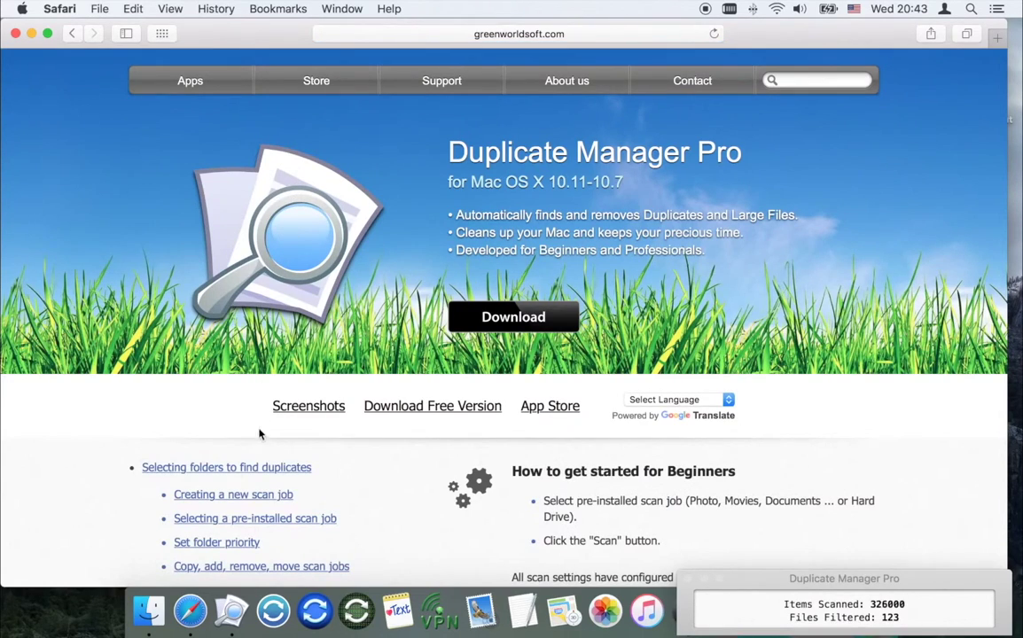
click(263, 467)
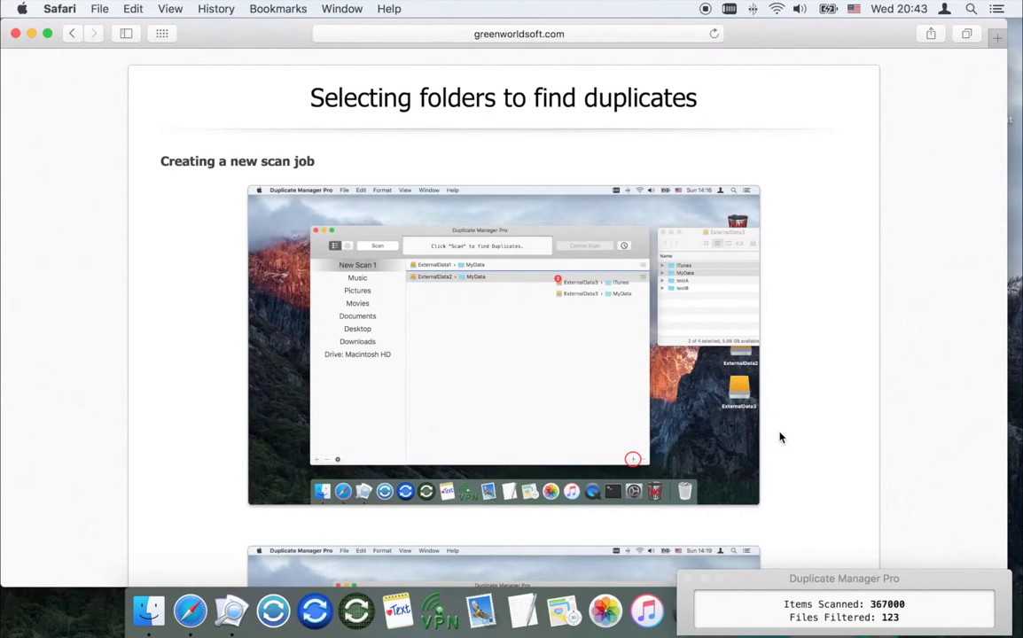
Read the help sections on creating a new scan job, selecting a pre-installed scan job and setting folder priority
scroll(783, 442, down, 8)
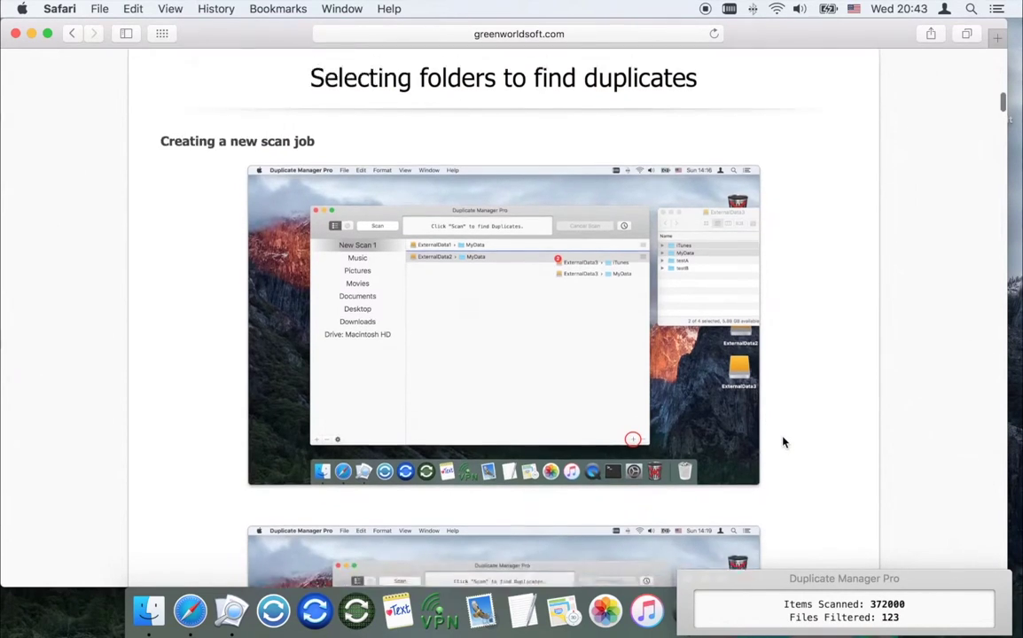
scroll(781, 446, down, 4)
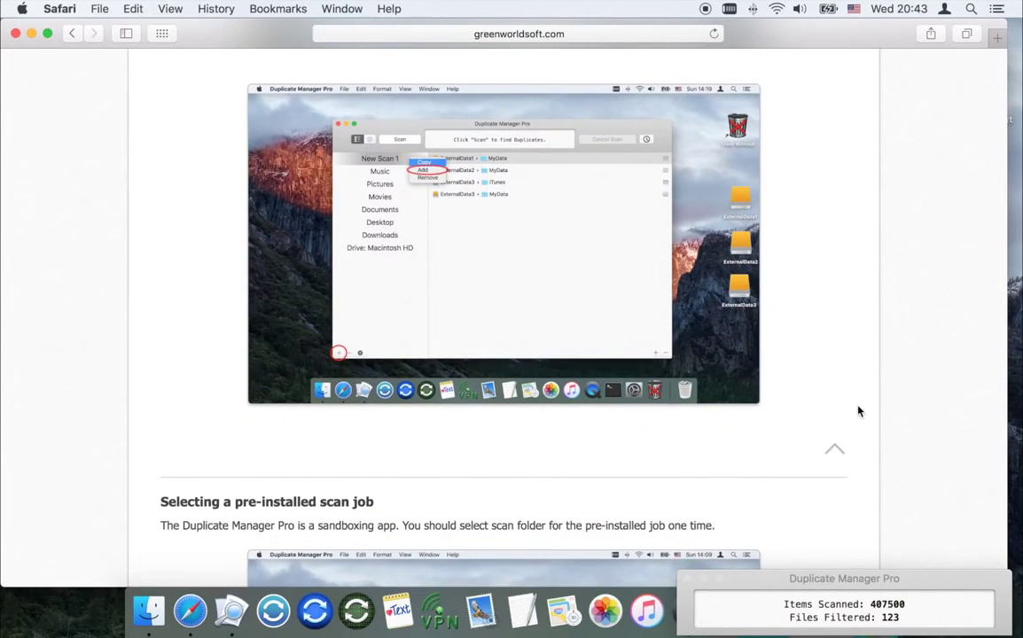
scroll(857, 411, down, 6)
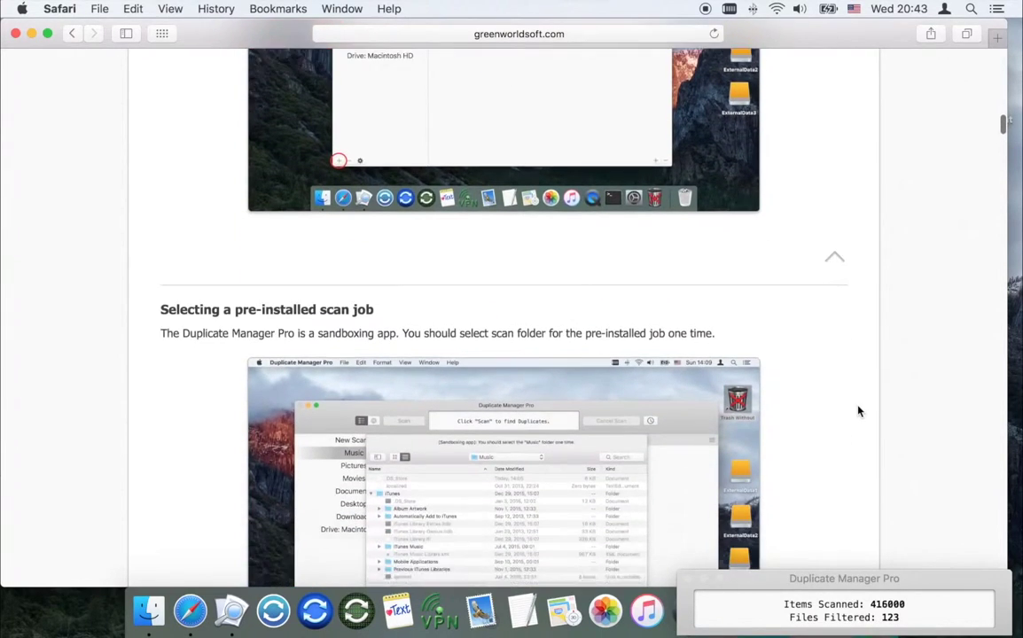
scroll(857, 410, down, 6)
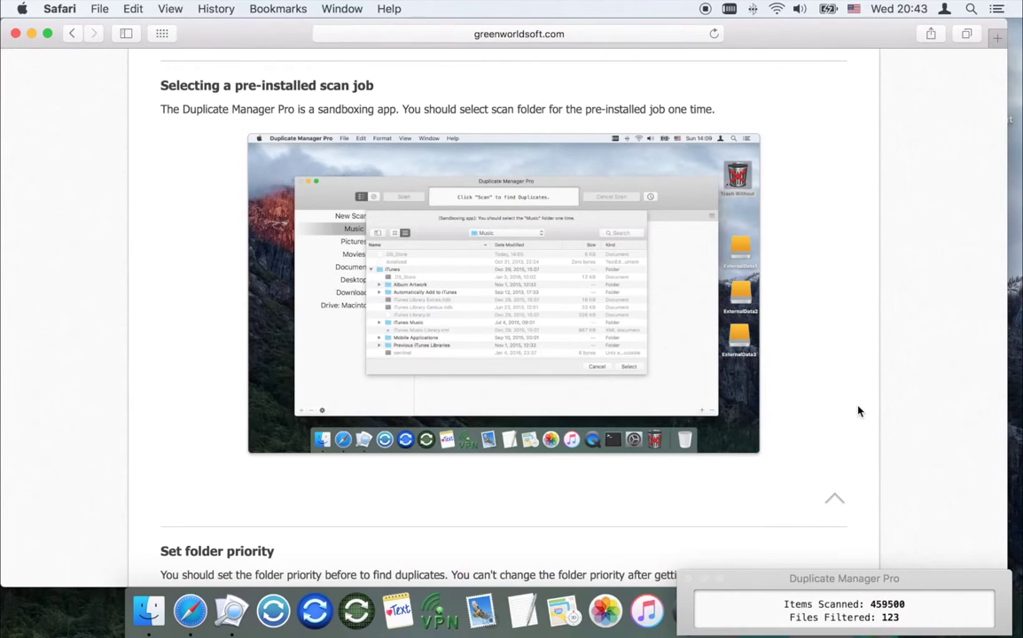
scroll(858, 411, down, 5)
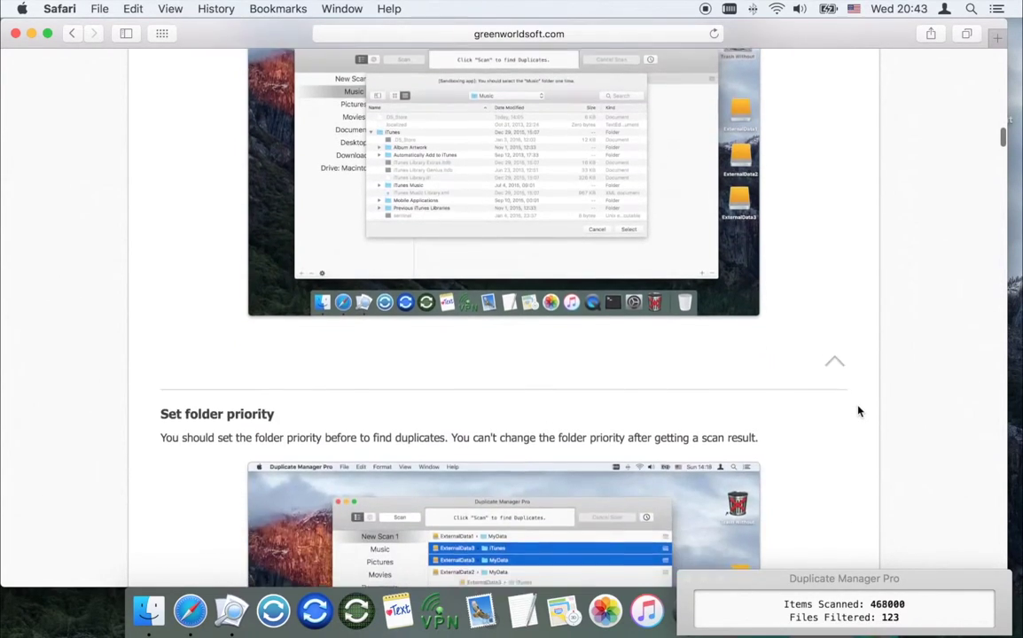
scroll(859, 411, down, 4)
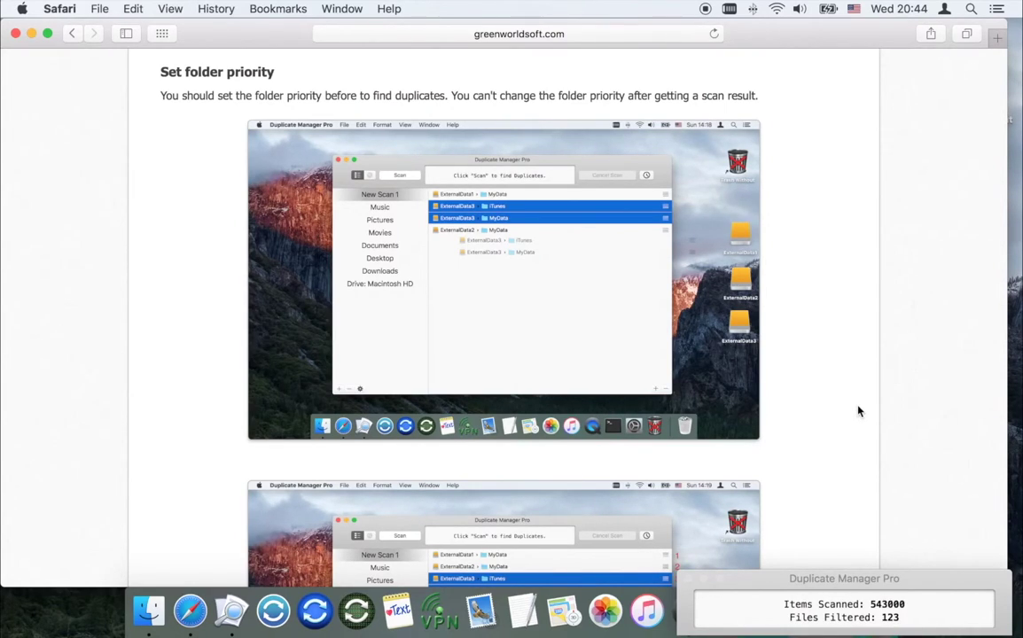
scroll(858, 411, down, 5)
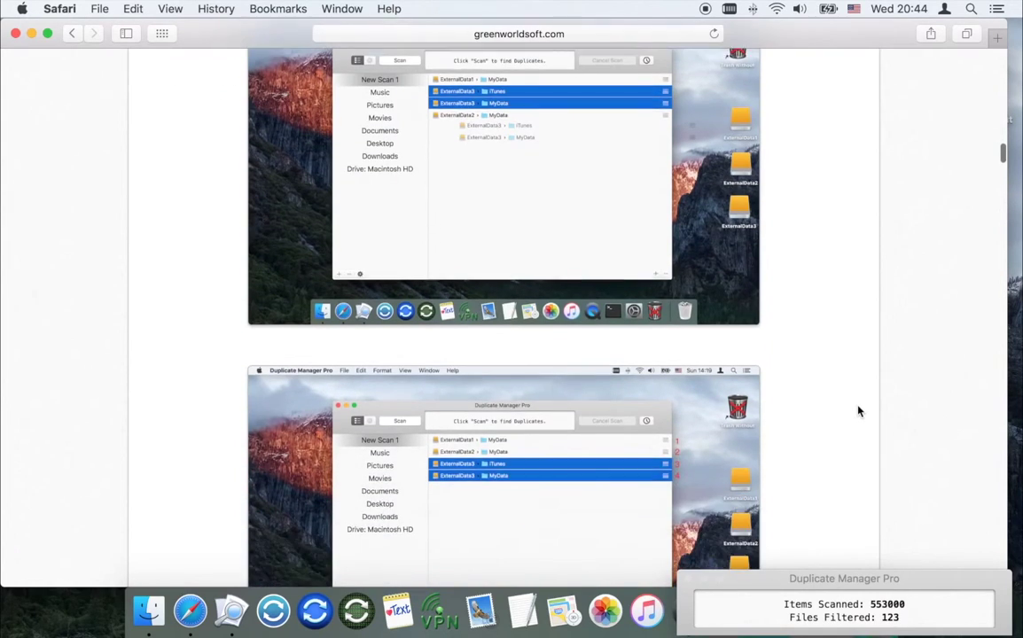
scroll(859, 411, down, 8)
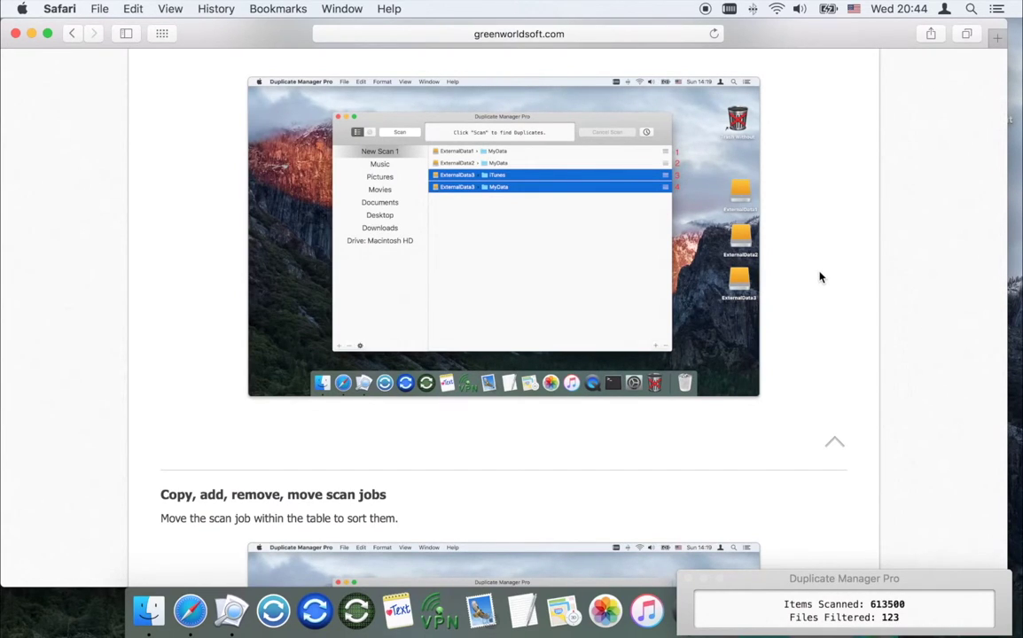
Read the help section on copying, adding, removing and moving scan jobs
scroll(820, 278, down, 5)
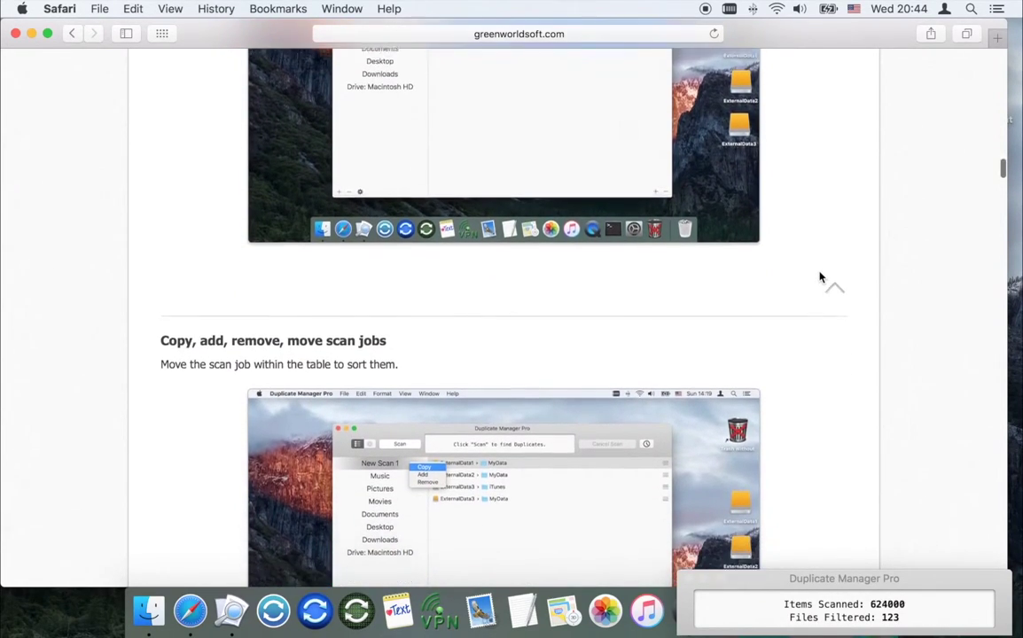
scroll(820, 278, down, 8)
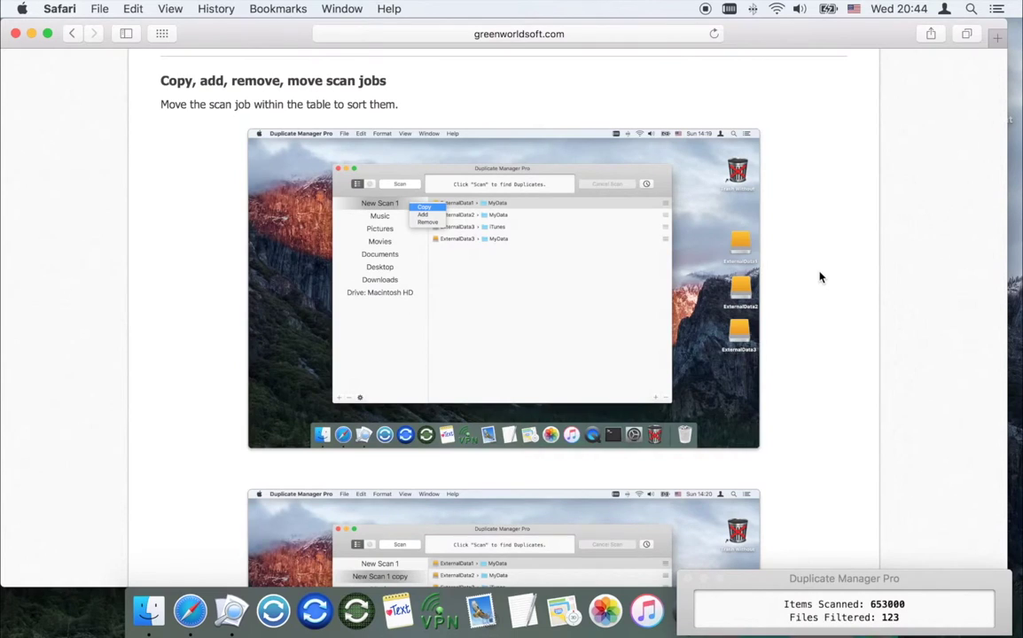
scroll(820, 277, down, 5)
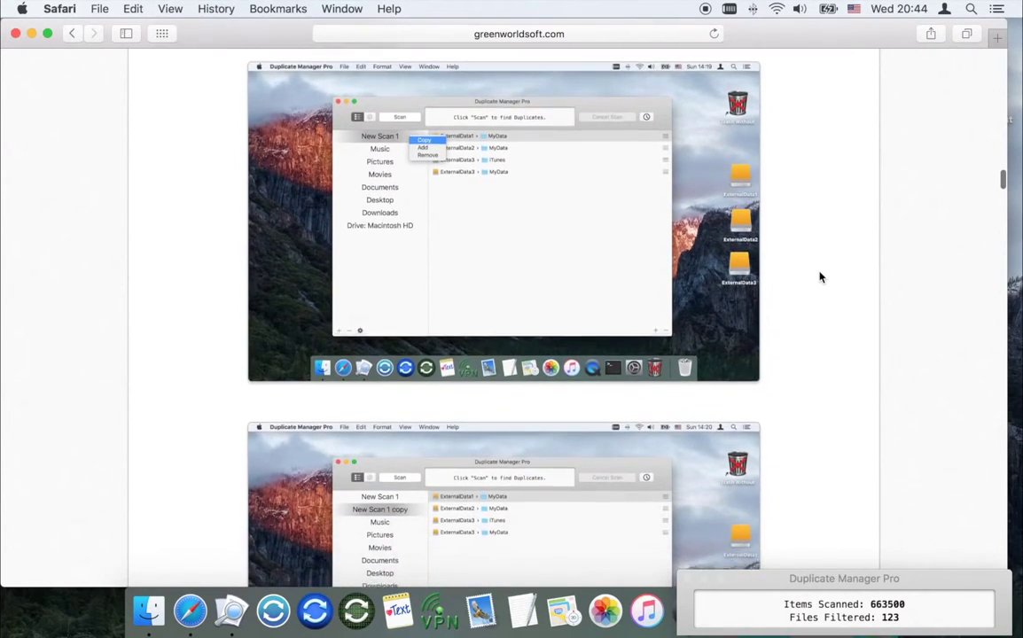
scroll(820, 277, down, 6)
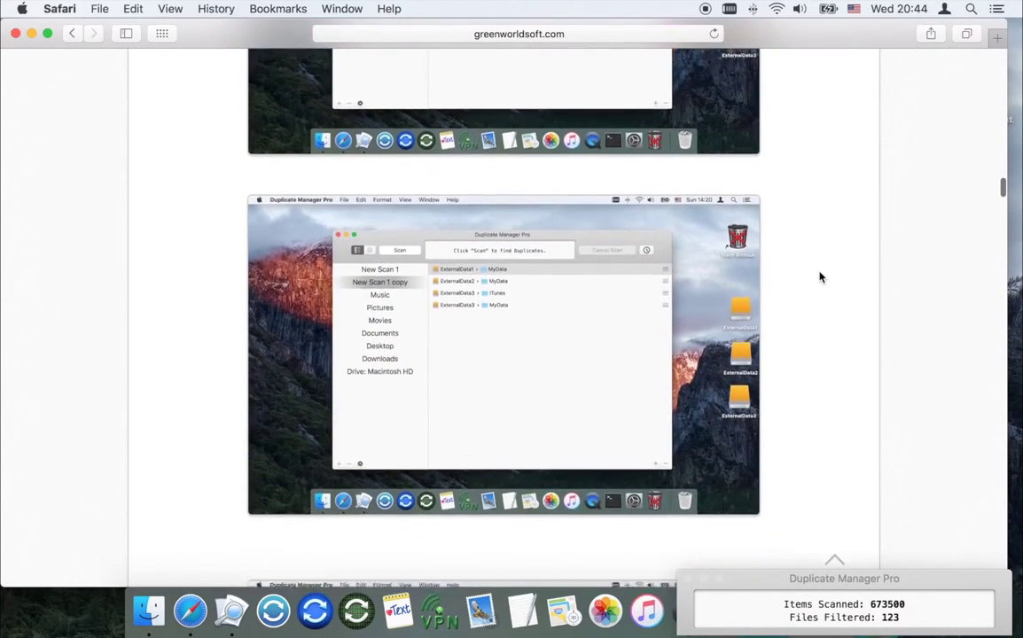
scroll(820, 277, down, 1)
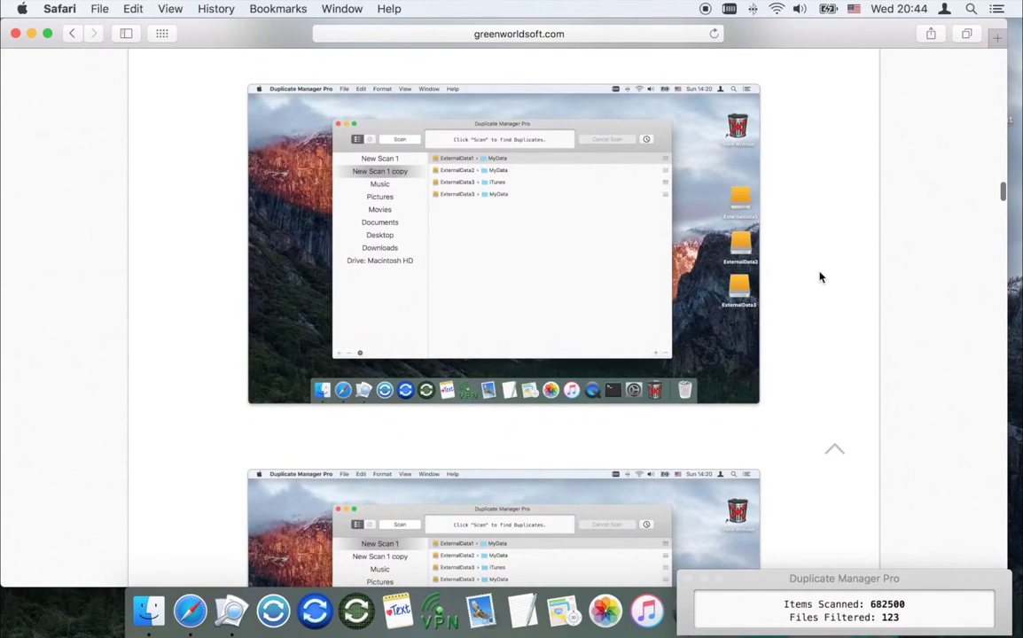
scroll(821, 278, down, 5)
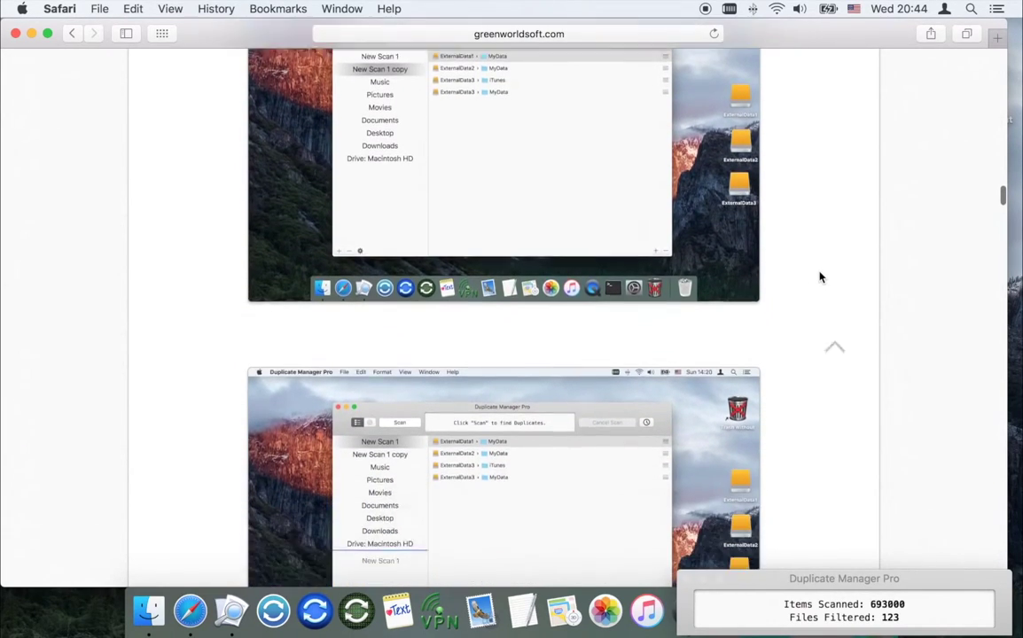
scroll(820, 277, down, 5)
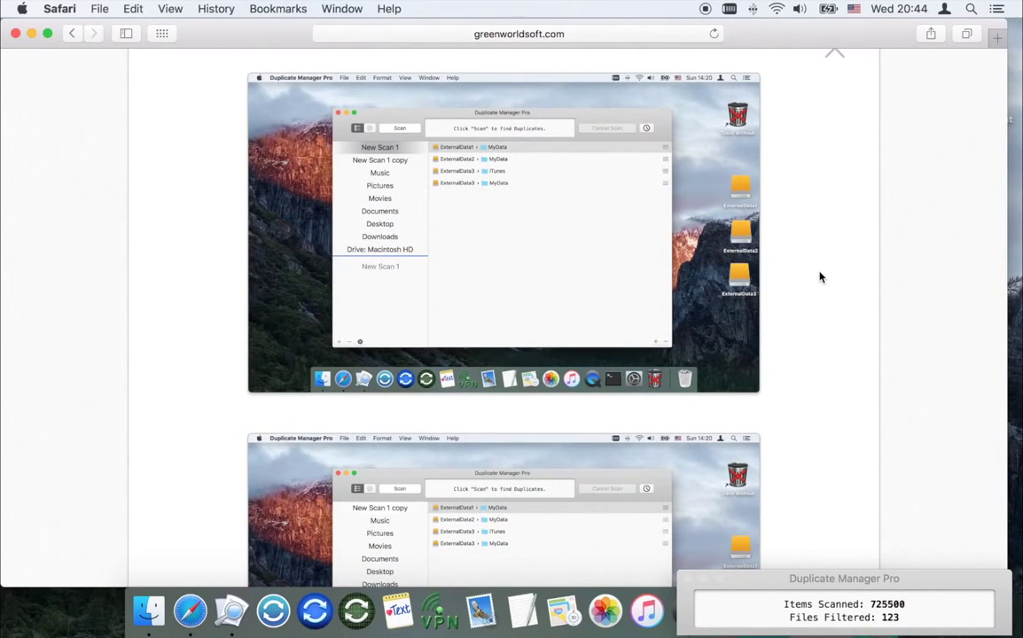
scroll(820, 278, down, 6)
scroll(820, 278, down, 2)
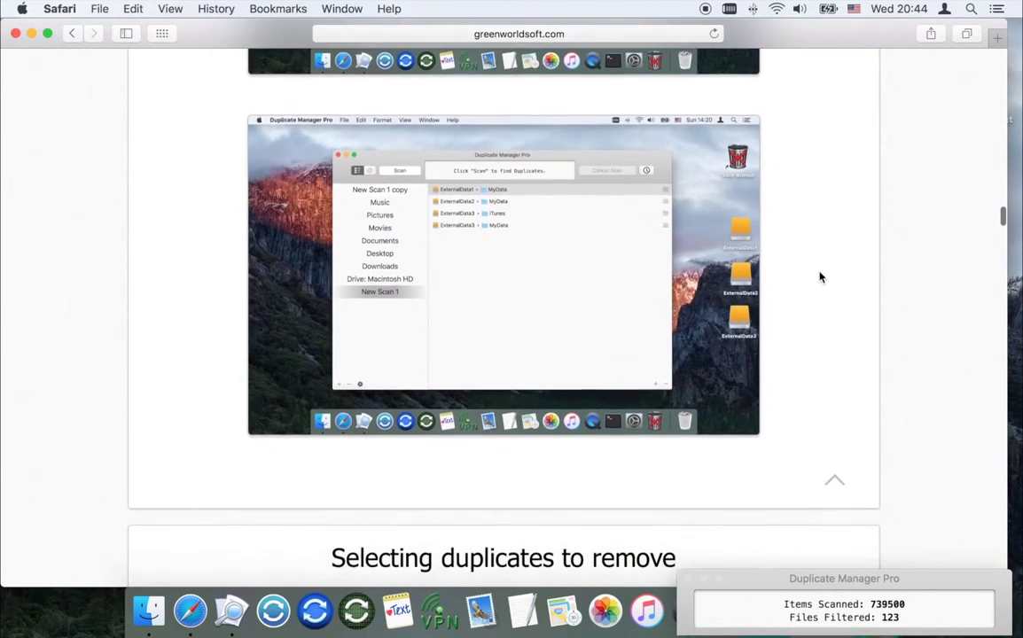
scroll(821, 278, down, 2)
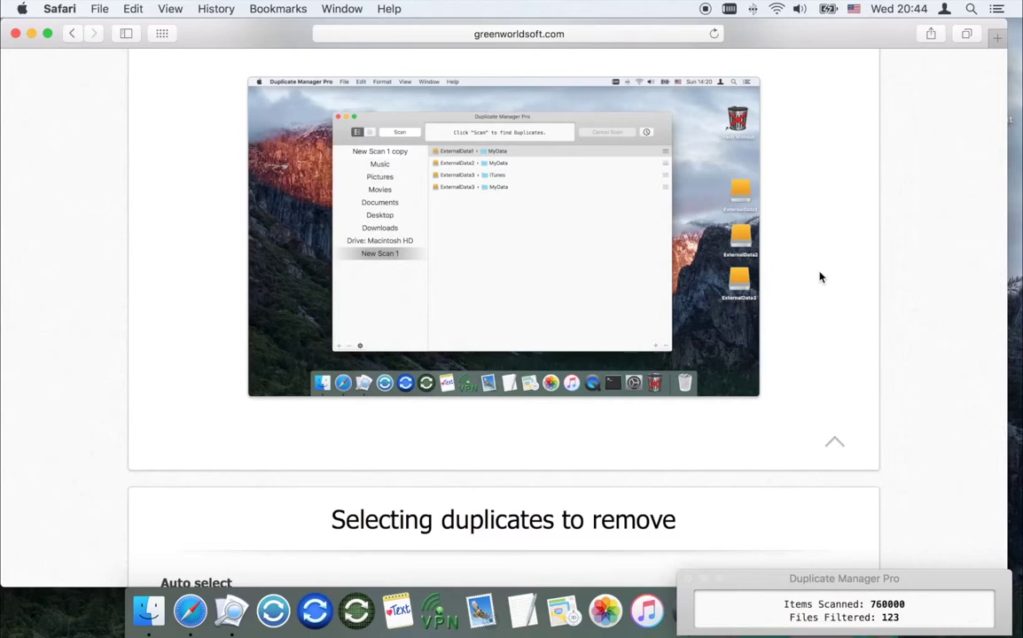
Read the help sections on auto-selecting duplicates to remove and on deselecting files
scroll(820, 277, down, 5)
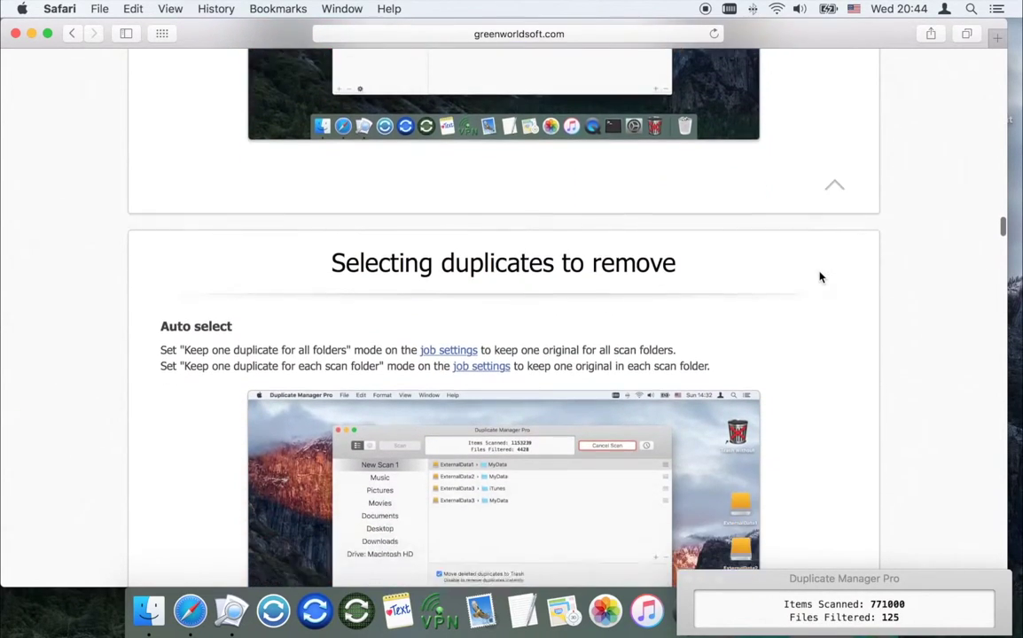
scroll(820, 278, down, 4)
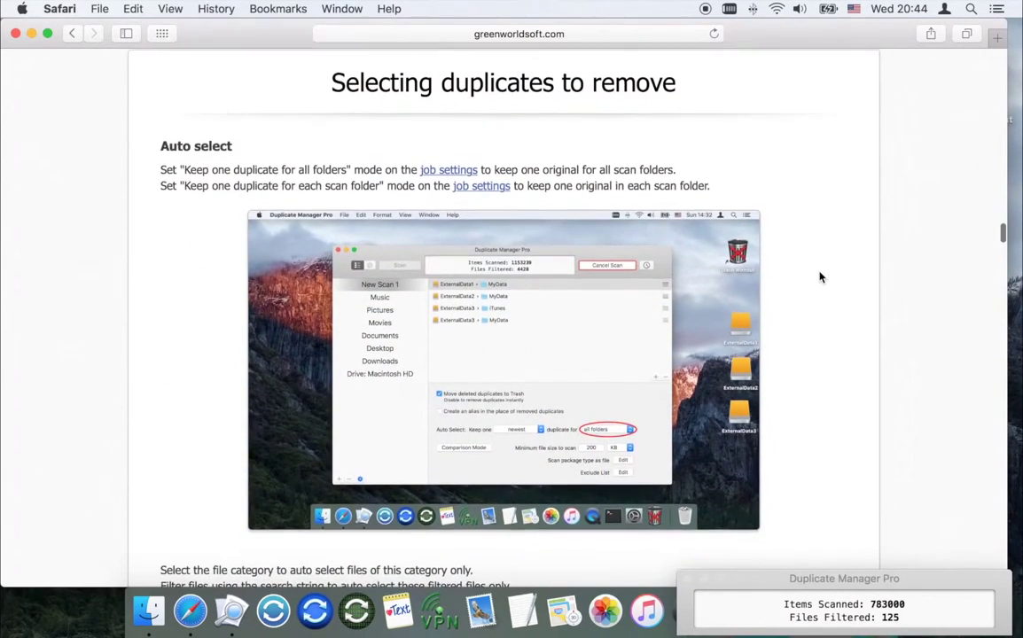
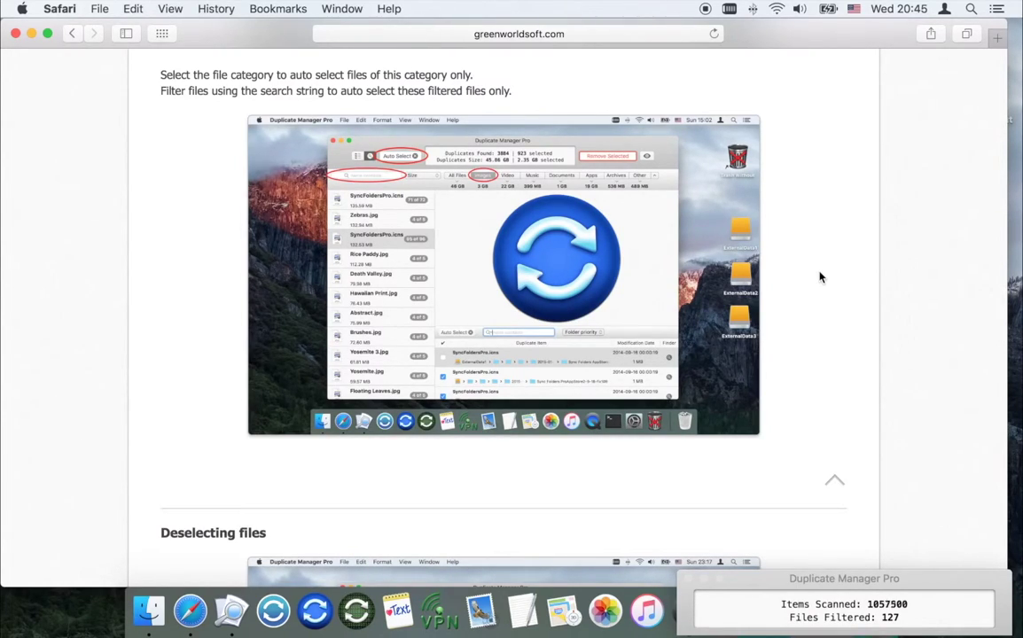
scroll(821, 278, down, 5)
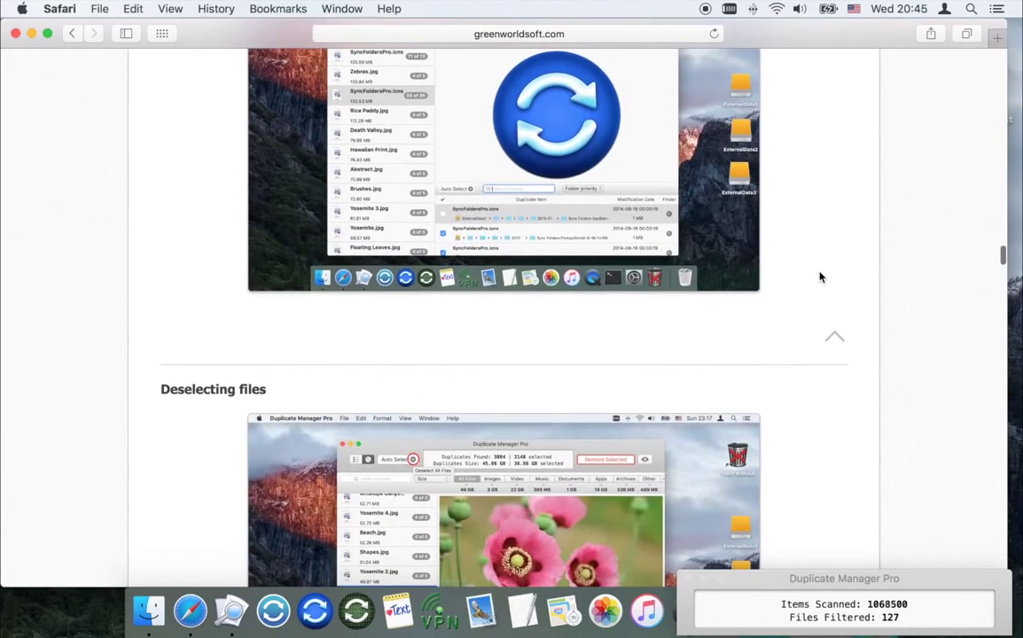
scroll(820, 278, down, 4)
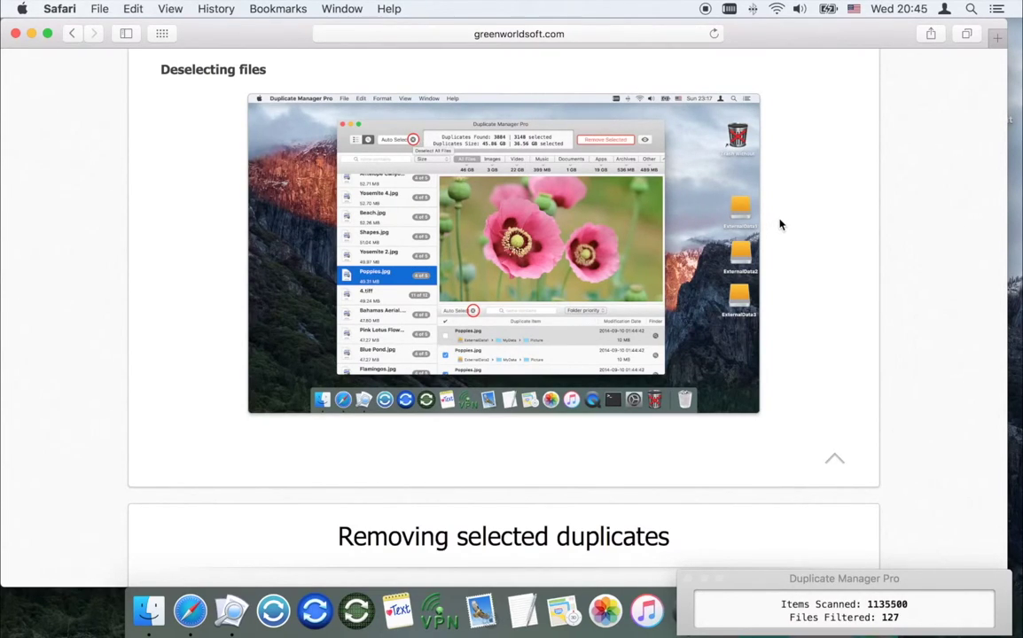
Read through the help section on removing selected duplicates, up to the start of the scan job settings
scroll(780, 225, down, 8)
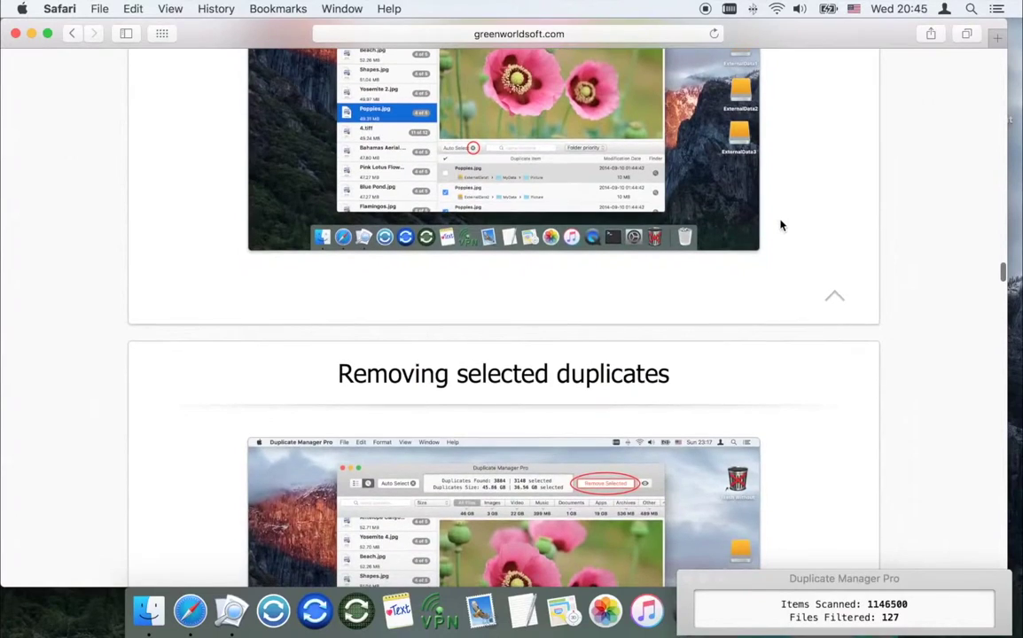
scroll(780, 225, down, 3)
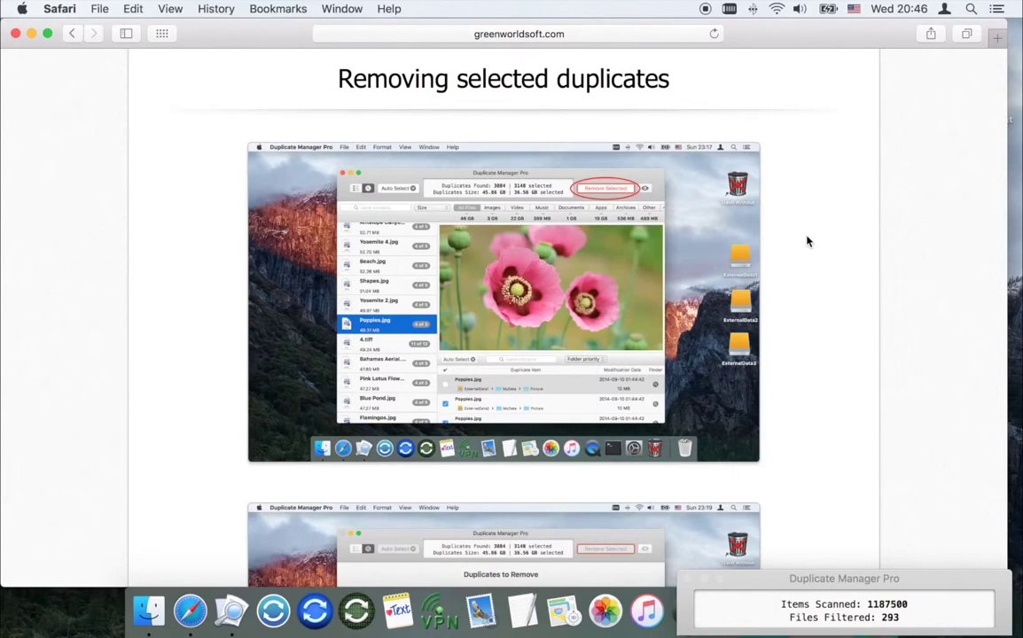
scroll(808, 240, down, 1)
scroll(808, 240, down, 10)
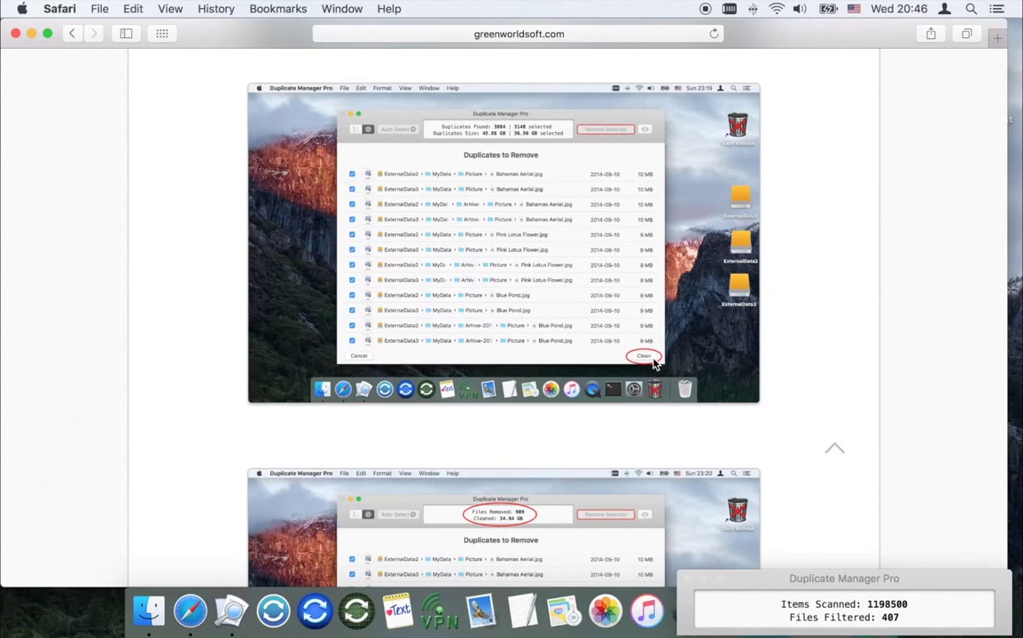
scroll(806, 347, down, 5)
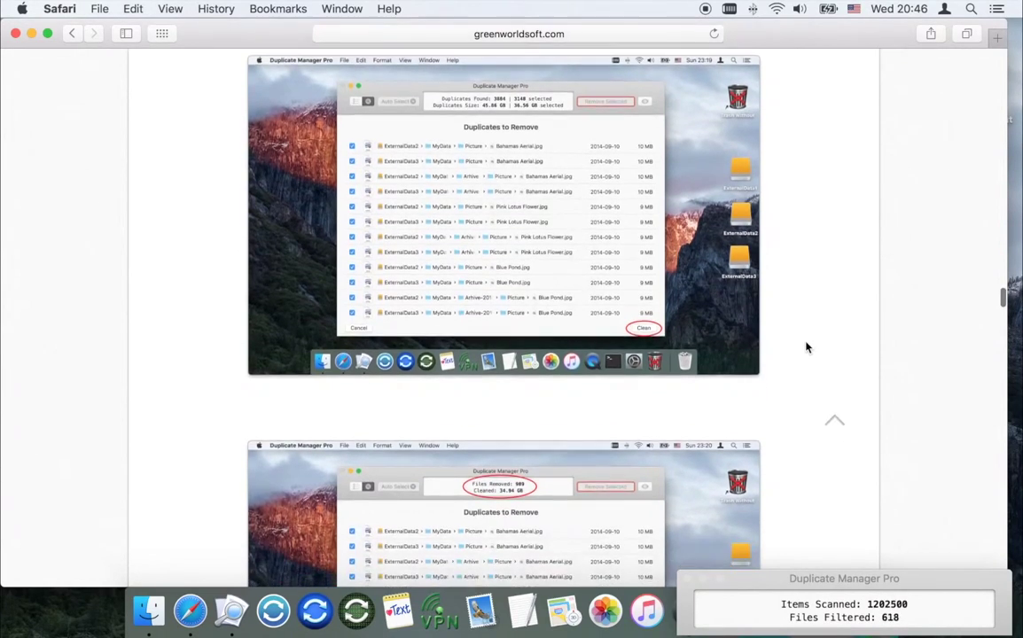
scroll(806, 347, down, 4)
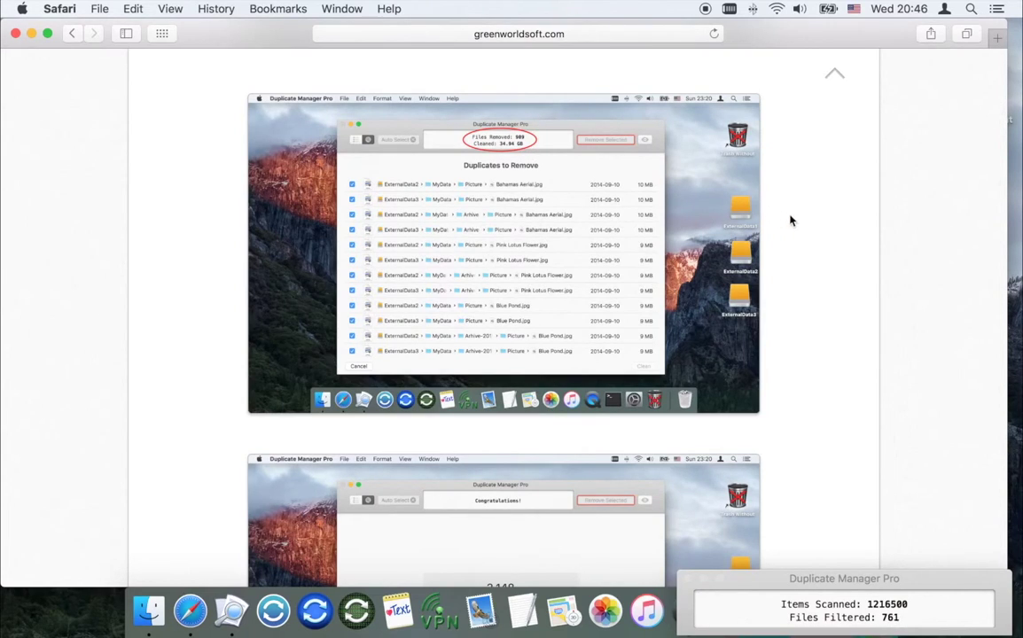
scroll(798, 221, down, 4)
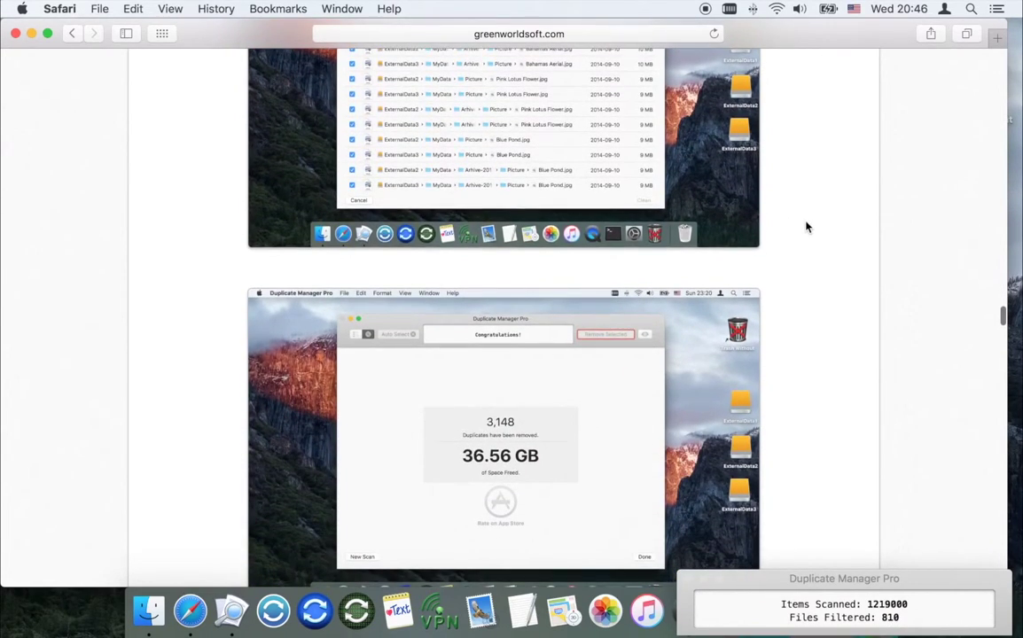
scroll(806, 227, down, 4)
scroll(806, 227, down, 1)
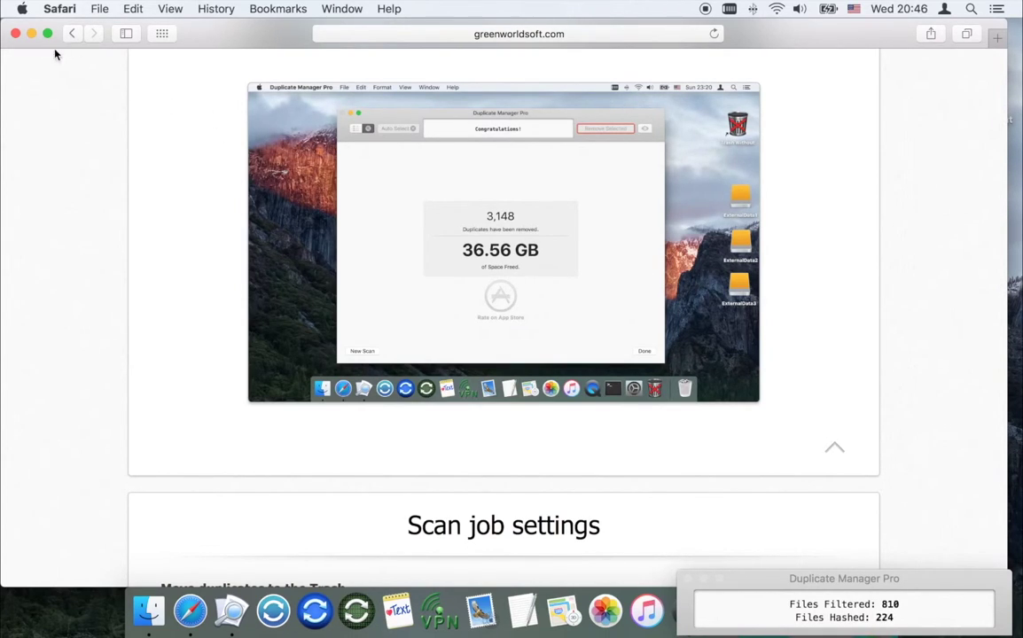
Close the online help, switch to Duplicate Manager Pro and restore its full window with the scan settings hidden
click(15, 34)
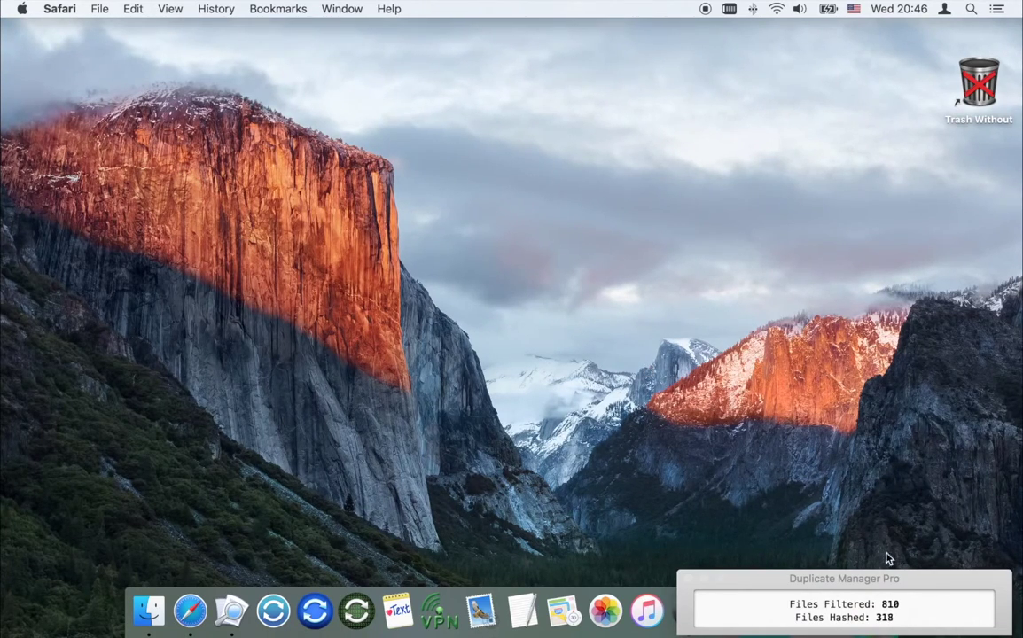
click(942, 620)
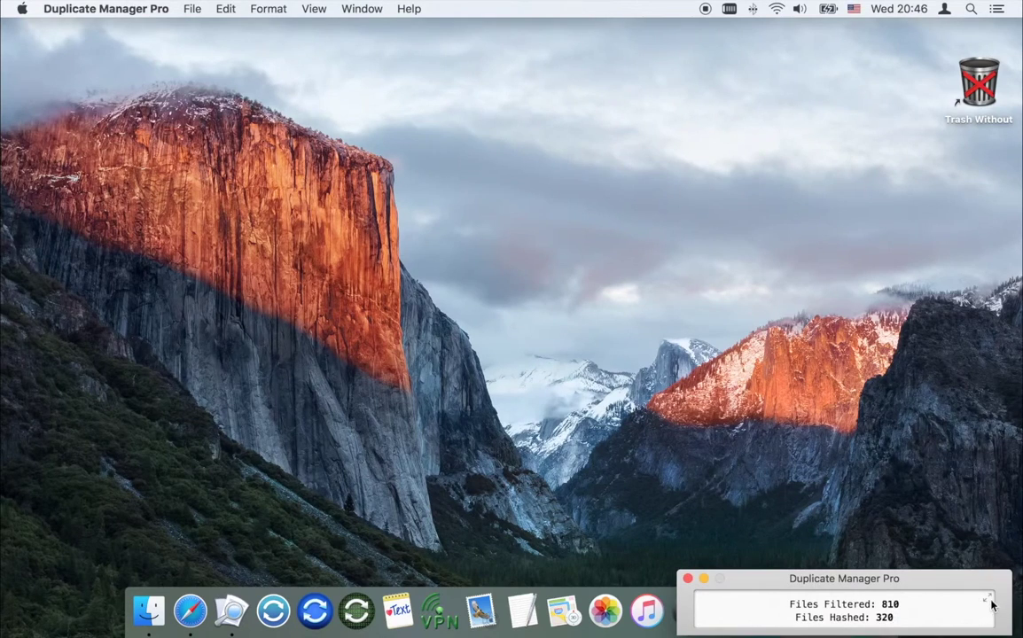
click(984, 602)
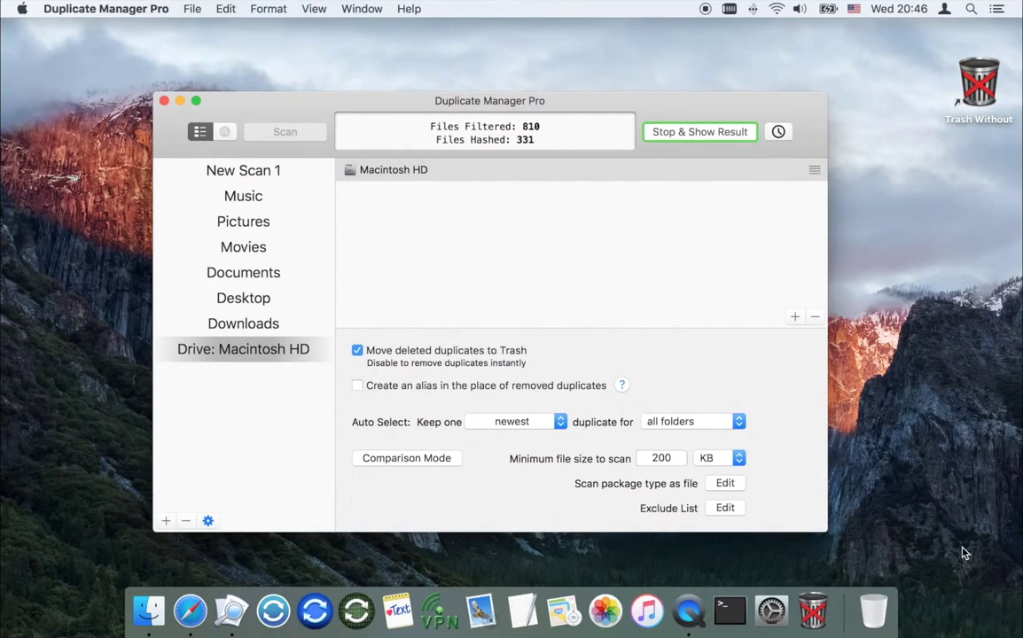
click(207, 521)
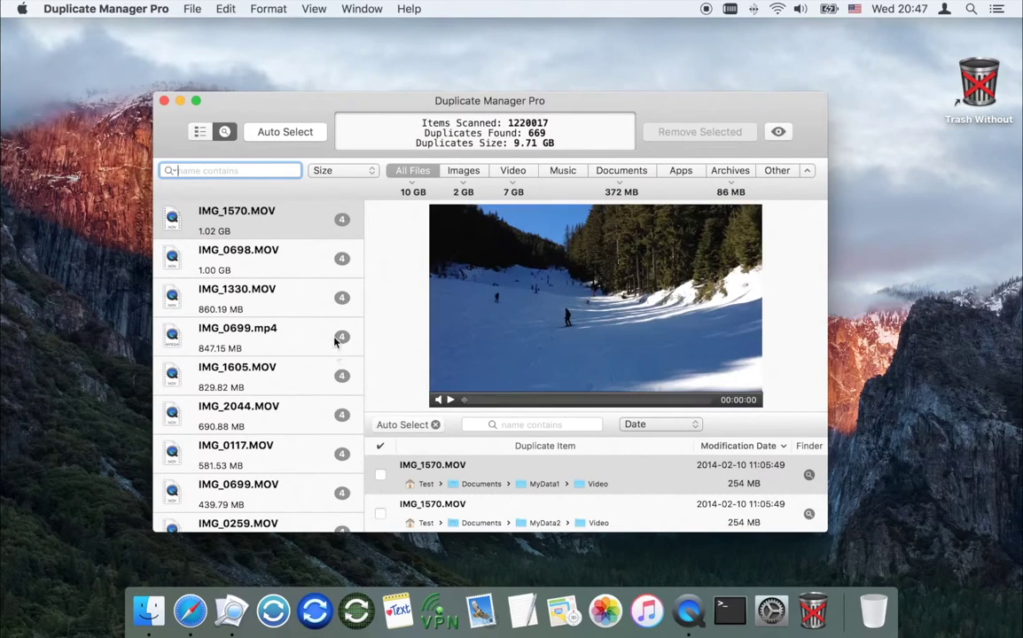
Auto-select the duplicates in the Images category, and extend the automatic selection to All Files
click(471, 173)
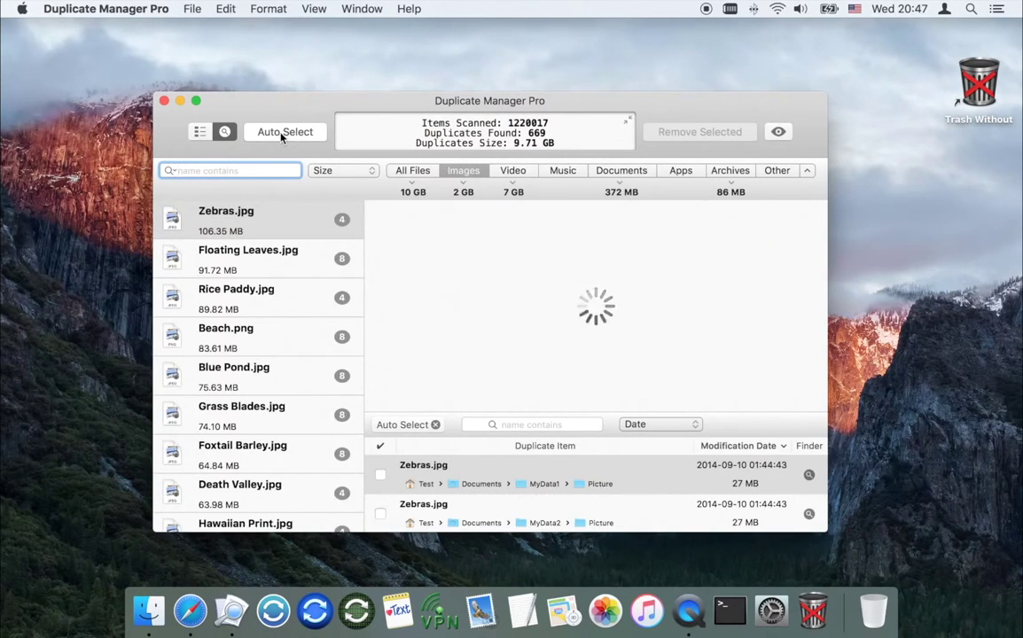
click(282, 133)
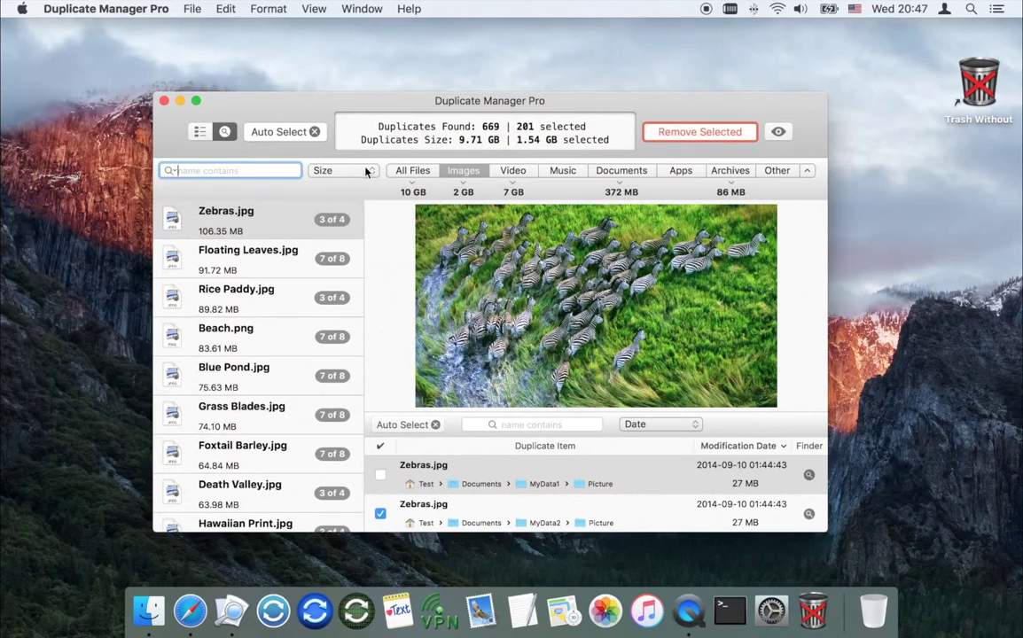
click(413, 174)
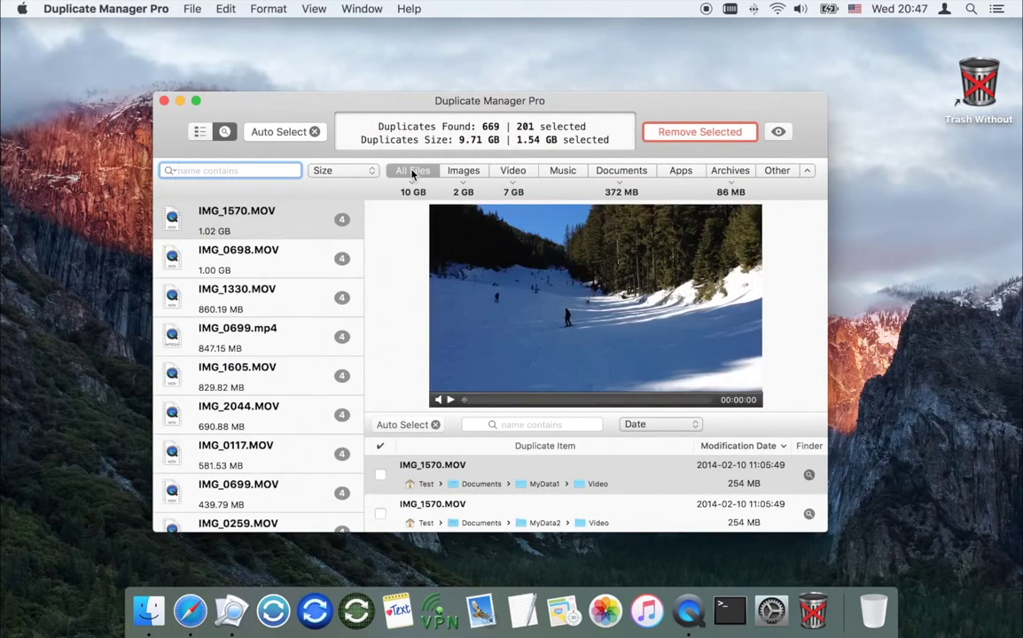
click(278, 131)
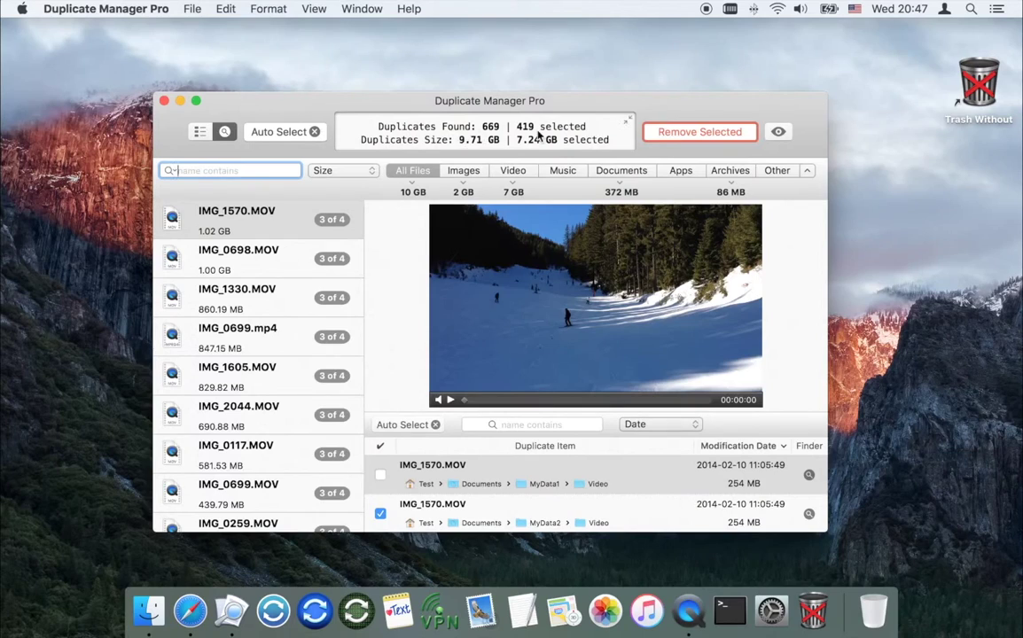
Review the list of duplicates to remove and clean all the selected files
click(703, 131)
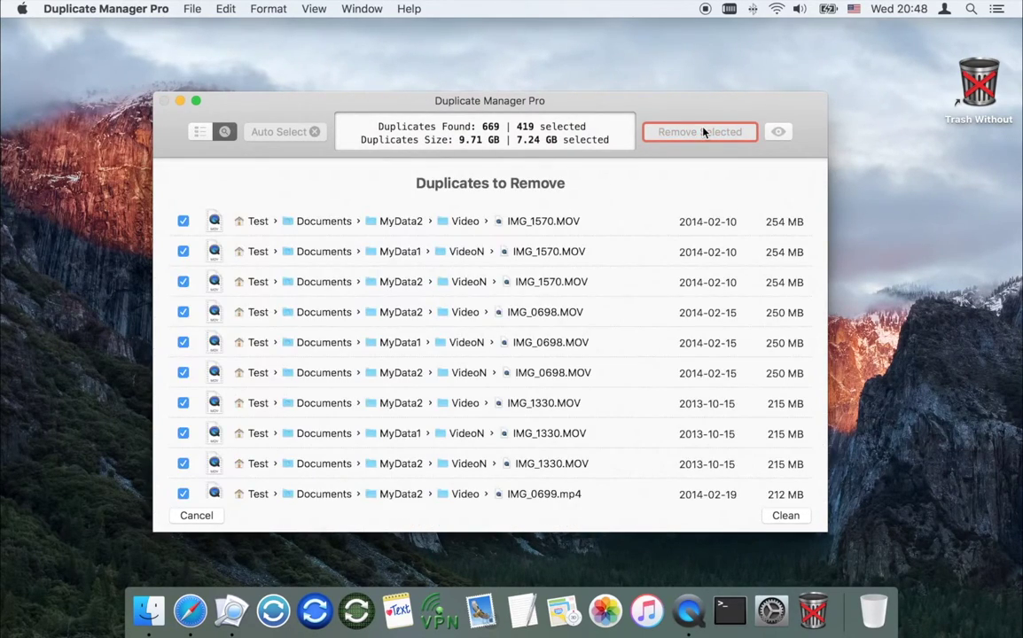
scroll(682, 266, down, 10)
scroll(683, 283, down, 15)
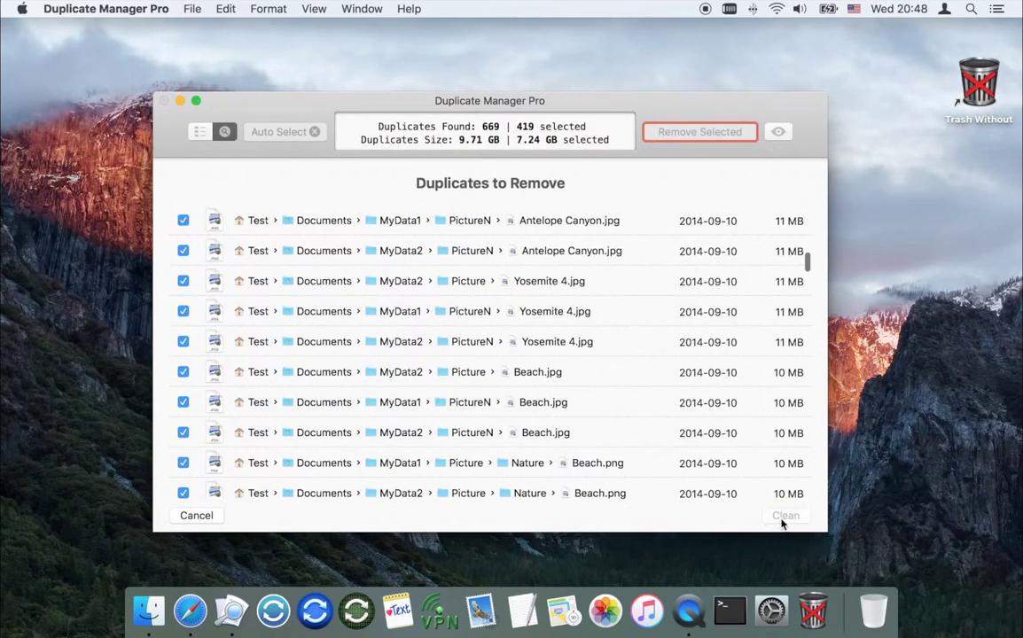
click(784, 517)
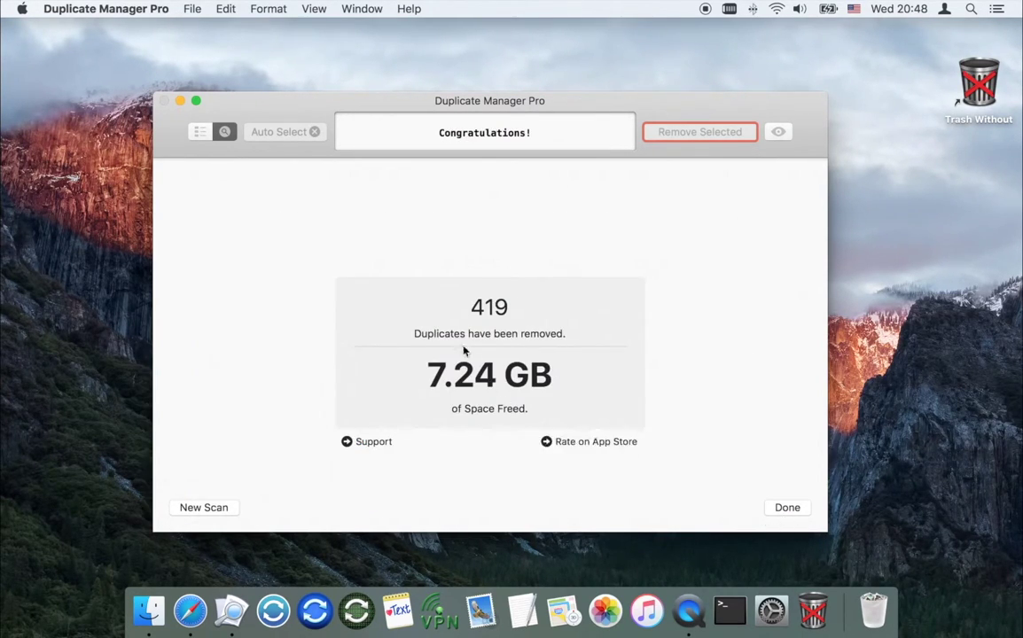
Open the Trash in Finder and empty it of the removed duplicates
click(873, 612)
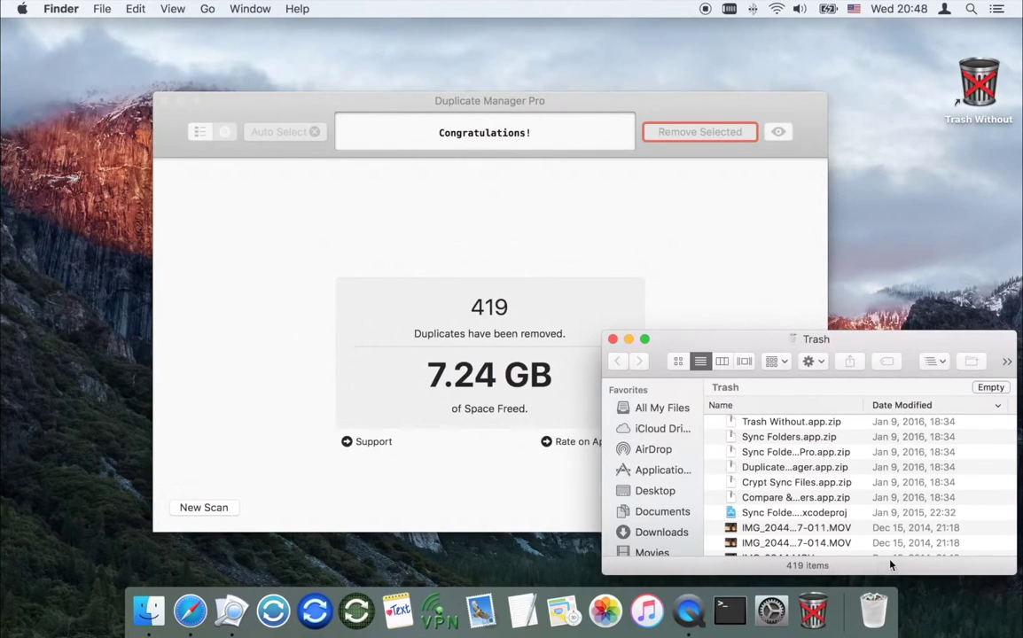
click(992, 390)
click(620, 228)
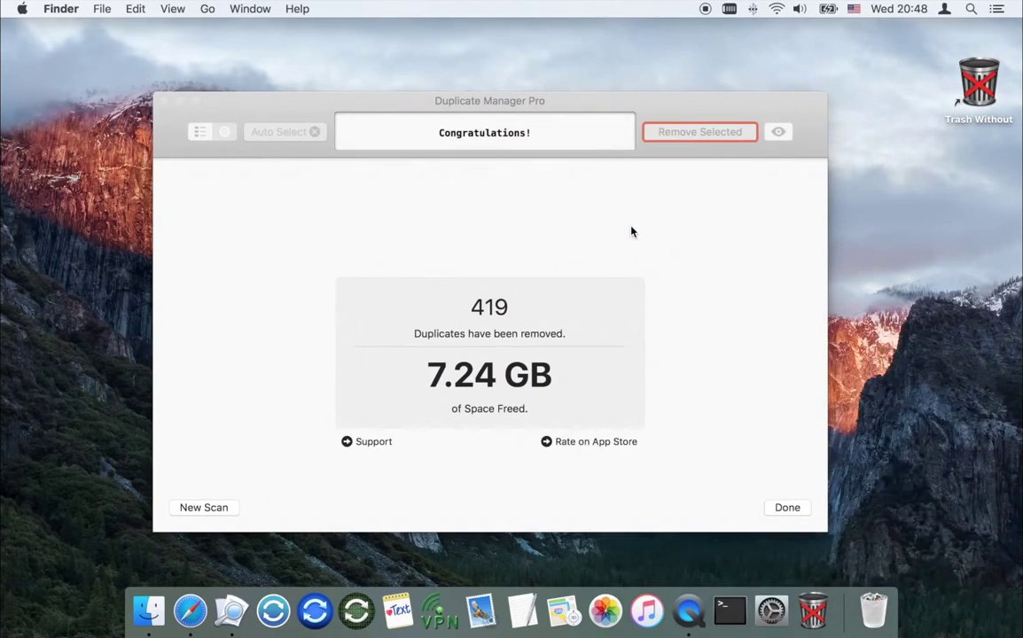
Dismiss the cleanup summary and look through the files remaining in the scan results
click(786, 509)
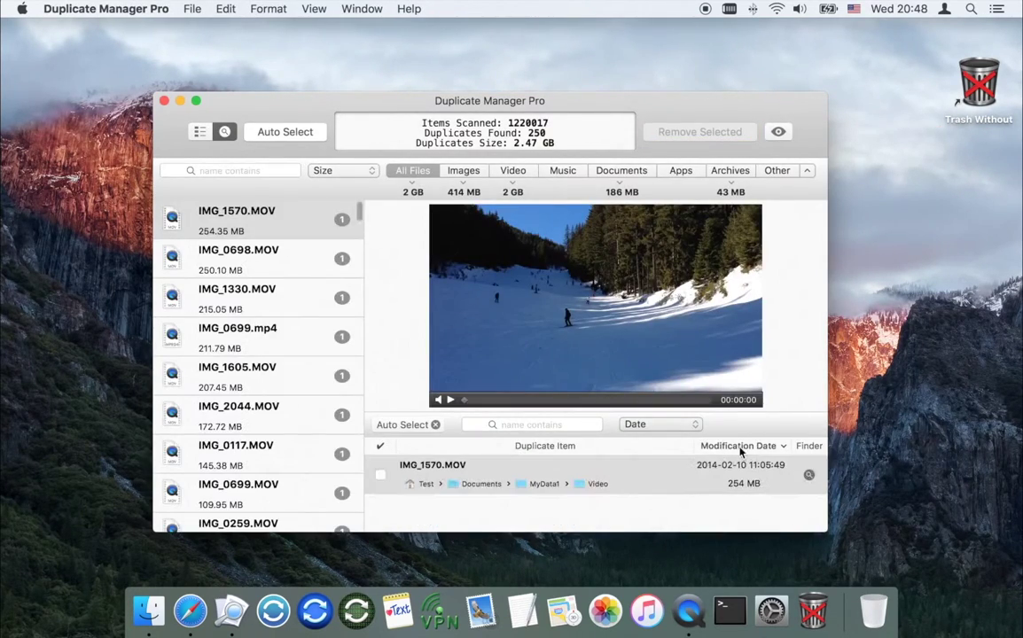
scroll(346, 297, down, 15)
scroll(346, 307, down, 10)
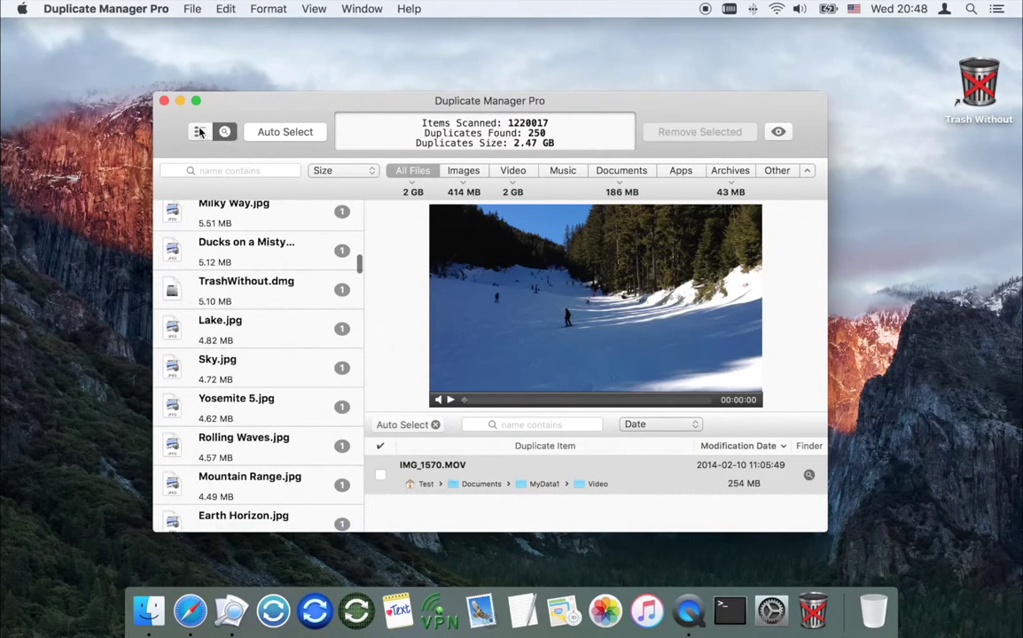